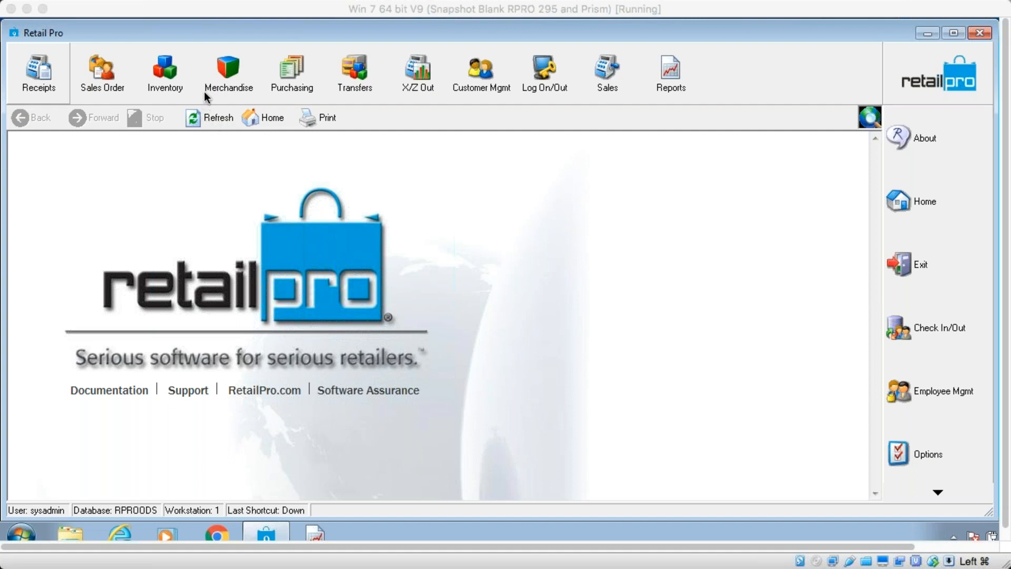
# Open Inventory and browse the item list for subsidiary SBS1
pyautogui.click(170, 74)
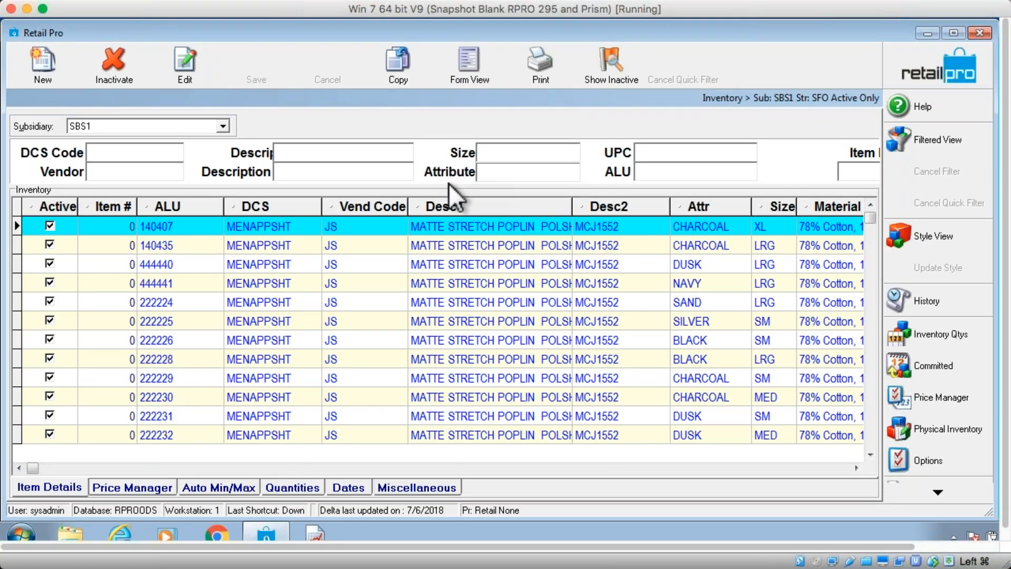
pyautogui.click(224, 124)
pyautogui.click(225, 125)
pyautogui.click(225, 123)
pyautogui.click(225, 124)
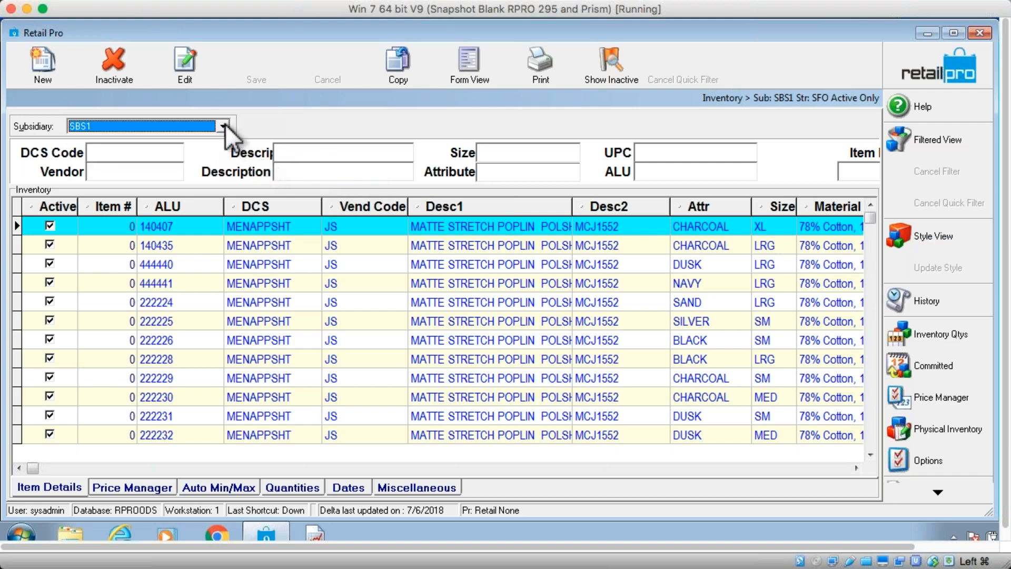
pyautogui.click(485, 226)
pyautogui.click(492, 245)
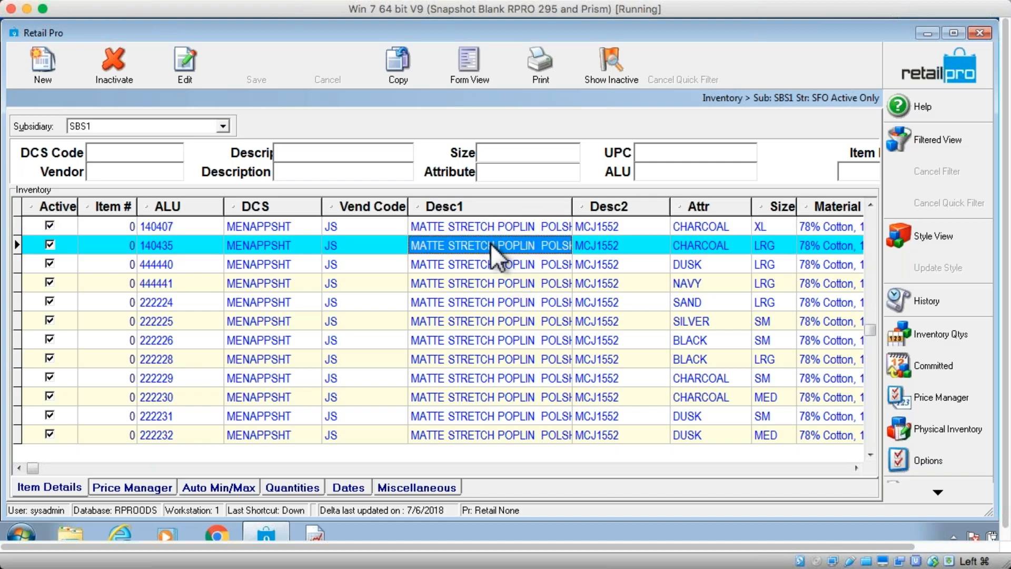
# Switch the inventory list to subsidiary SBS2 and select an item row
pyautogui.click(222, 125)
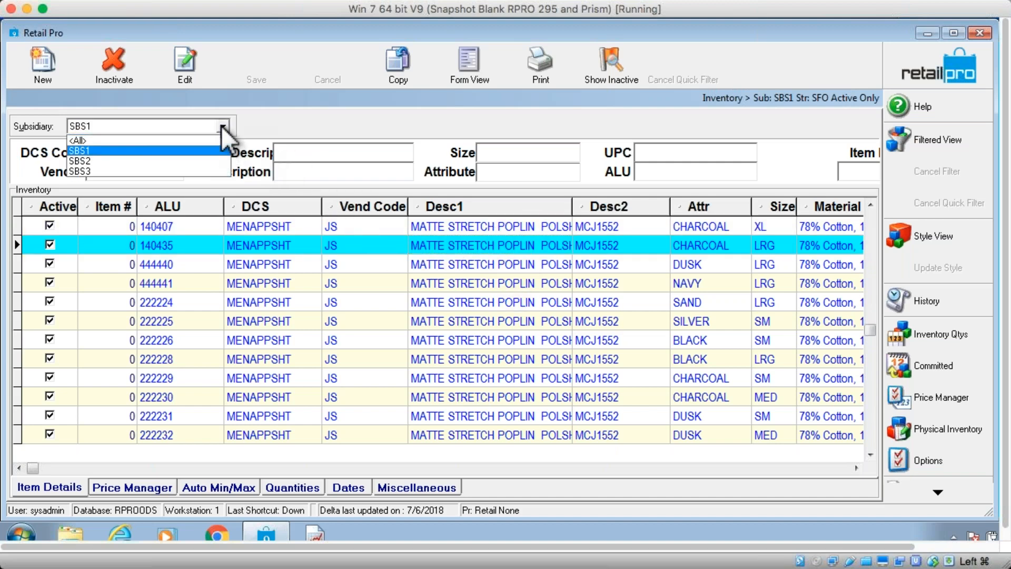
pyautogui.click(180, 162)
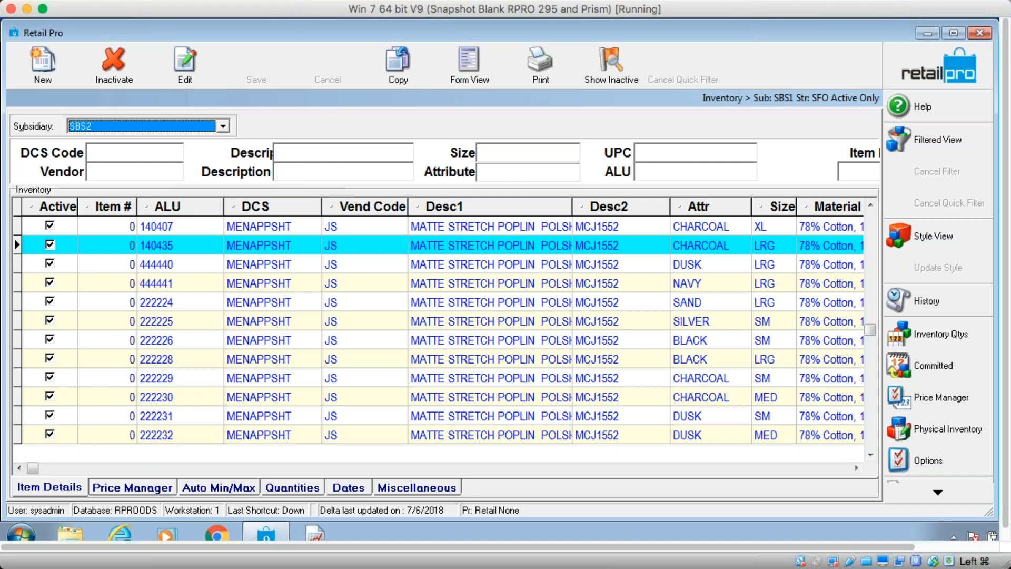
pyautogui.click(443, 263)
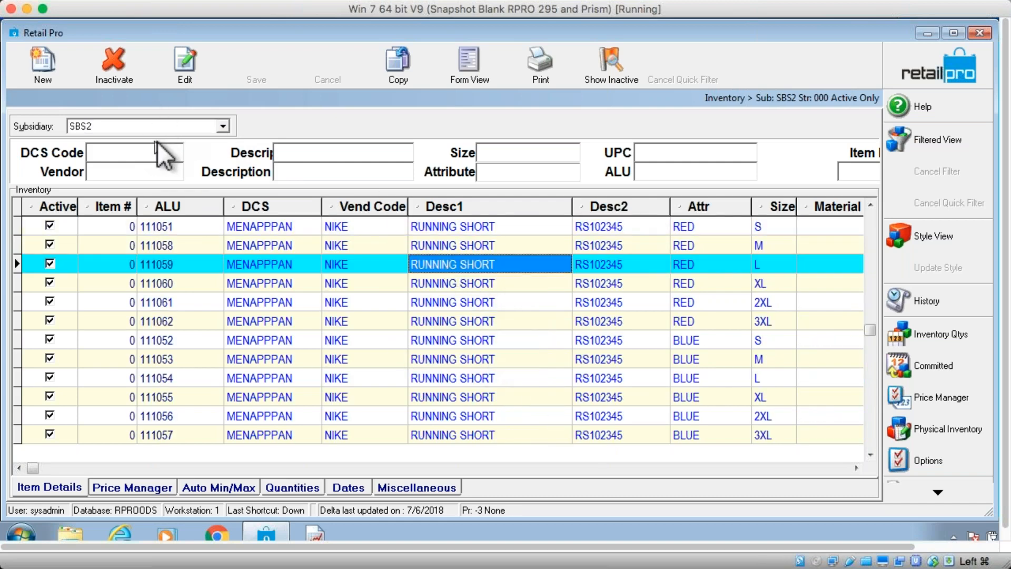
# Switch the inventory list to subsidiary SBS3 and scroll to the end of its items
pyautogui.click(224, 128)
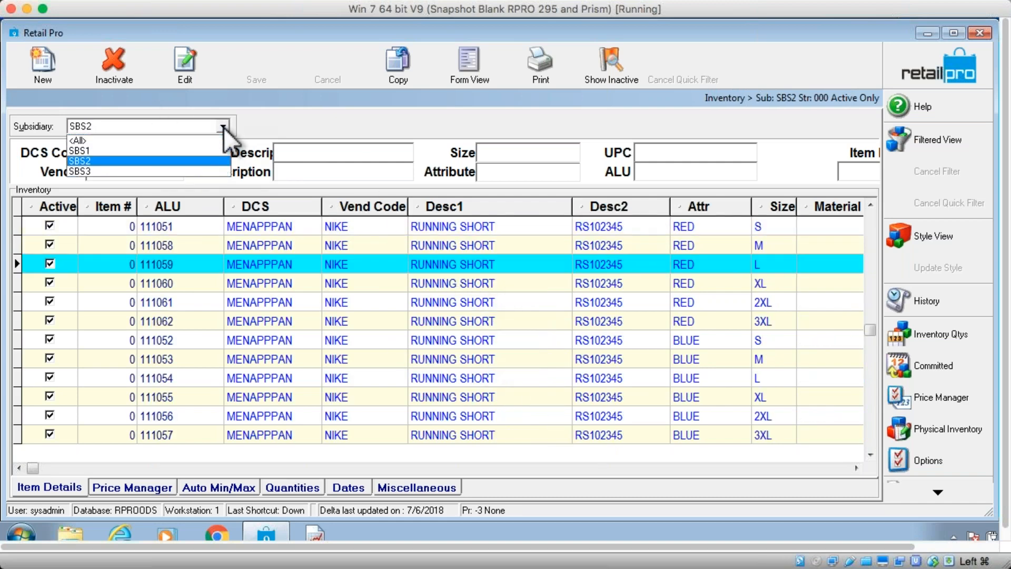
pyautogui.click(169, 170)
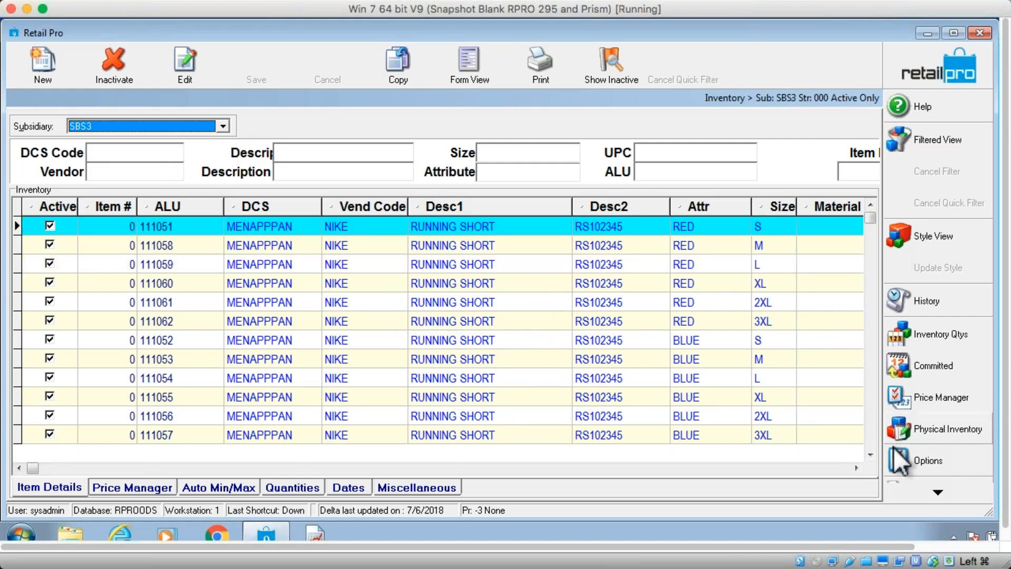
pyautogui.click(871, 432)
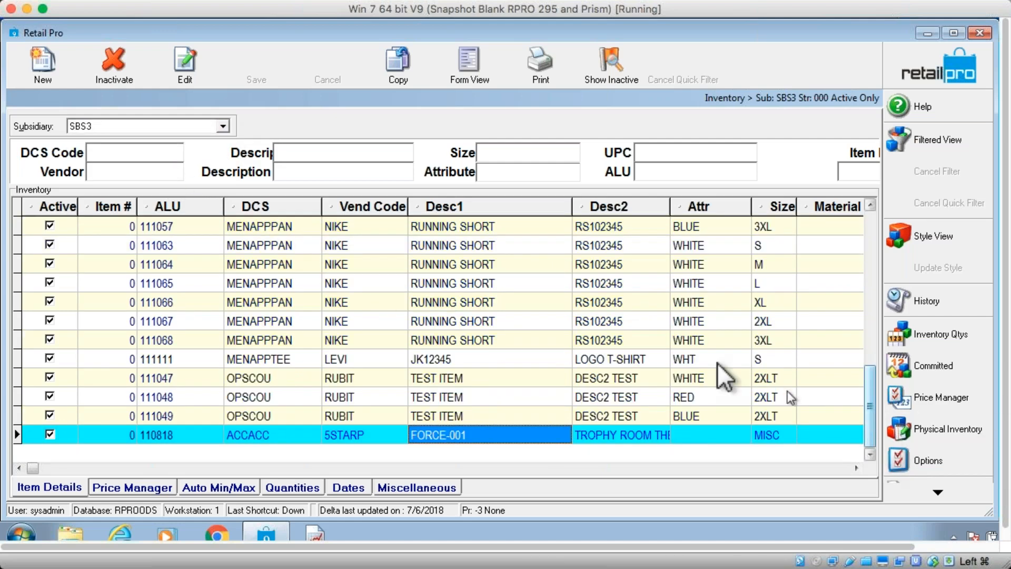
# Switch back to subsidiary SBS2 and scroll to the end of its items
pyautogui.click(220, 127)
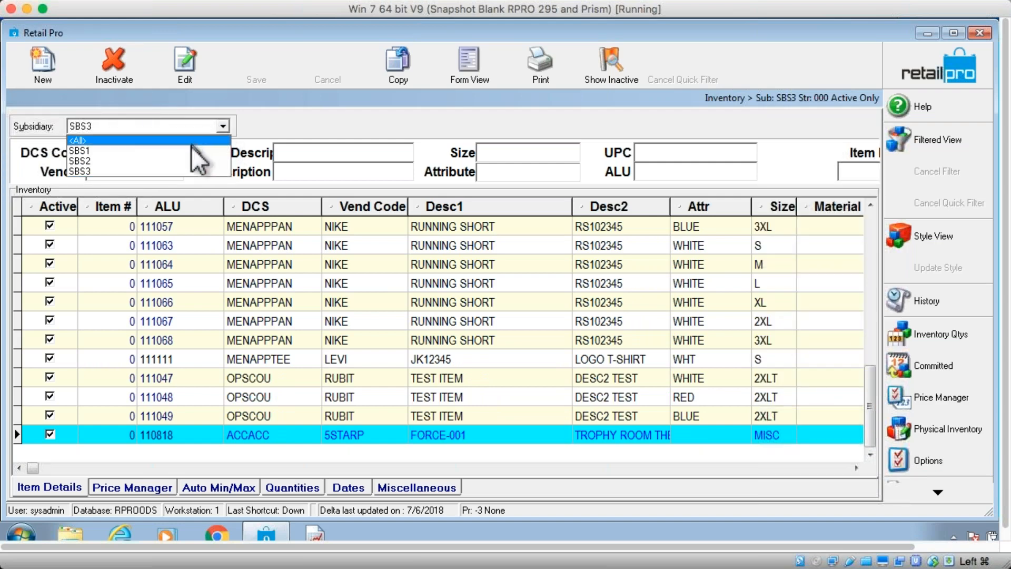
pyautogui.click(180, 159)
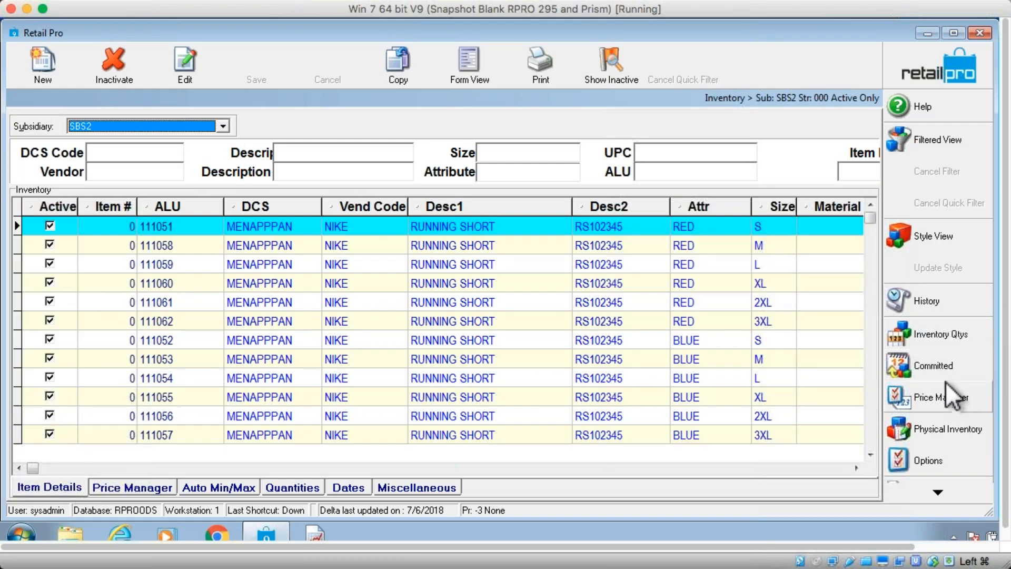
pyautogui.click(872, 433)
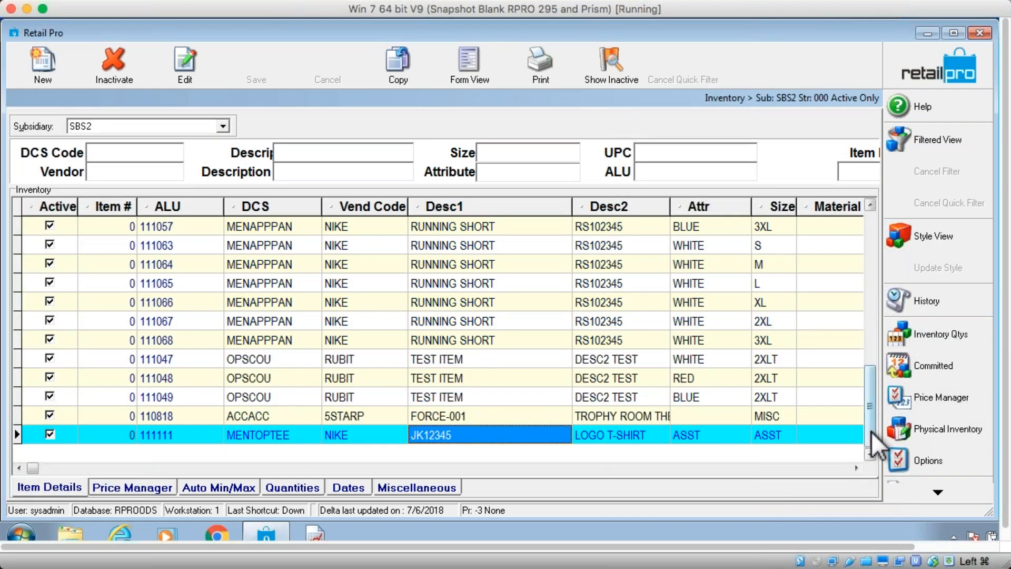
# Switch the inventory list back to subsidiary SBS1 and select an item row
pyautogui.click(221, 125)
pyautogui.click(190, 153)
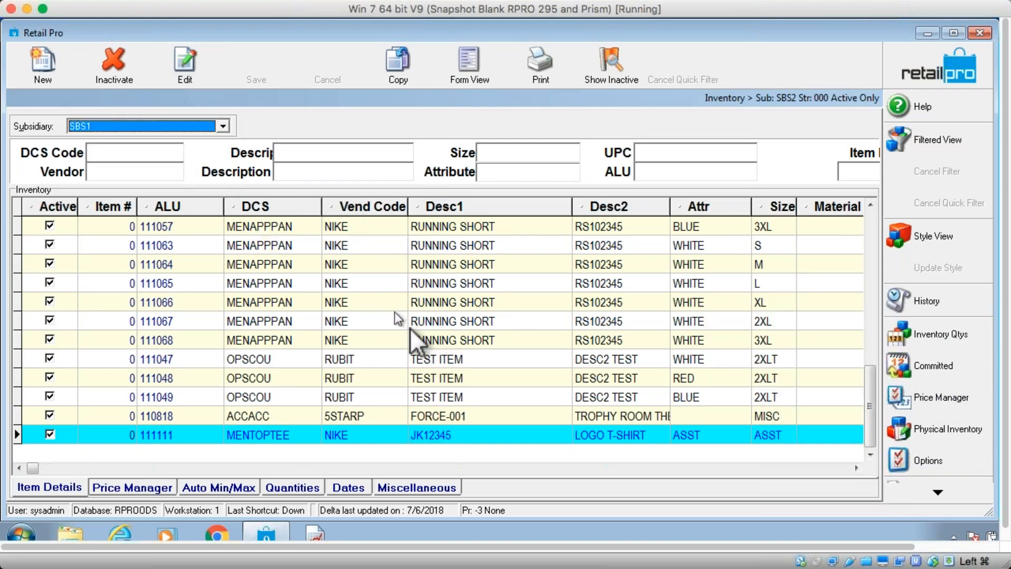
pyautogui.click(501, 338)
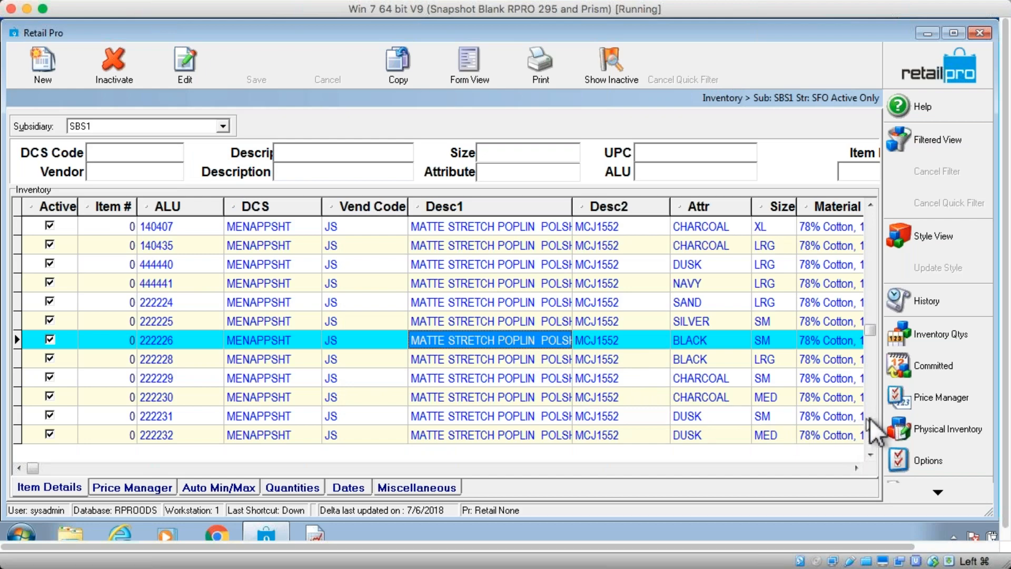
# Scroll down through the SBS1 inventory items and check the subsidiary choices
pyautogui.click(871, 421)
pyautogui.click(872, 423)
pyautogui.click(871, 423)
pyautogui.click(871, 422)
pyautogui.click(871, 422)
pyautogui.click(871, 425)
pyautogui.click(872, 424)
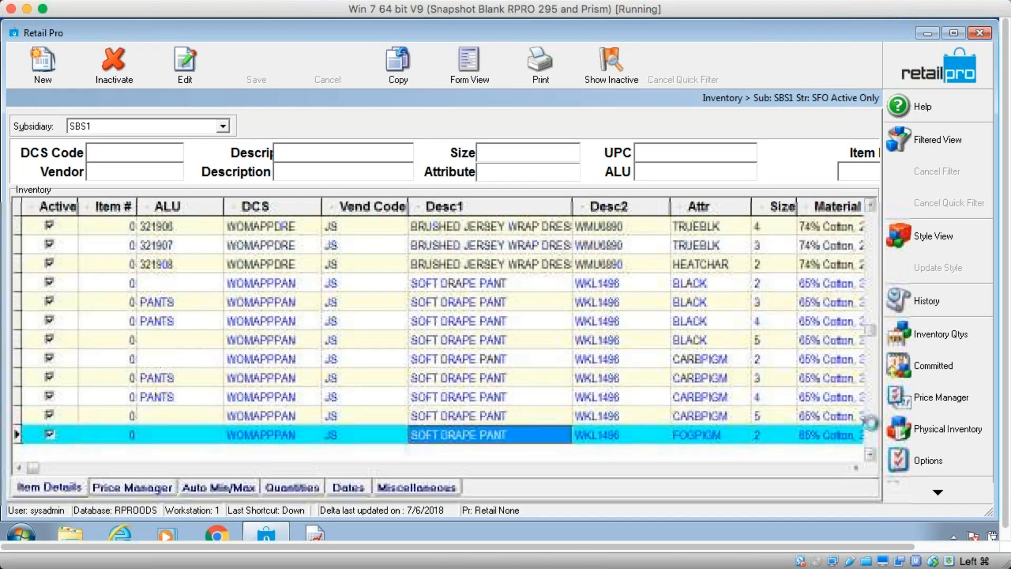
pyautogui.click(871, 425)
pyautogui.click(871, 424)
pyautogui.click(871, 427)
pyautogui.click(872, 426)
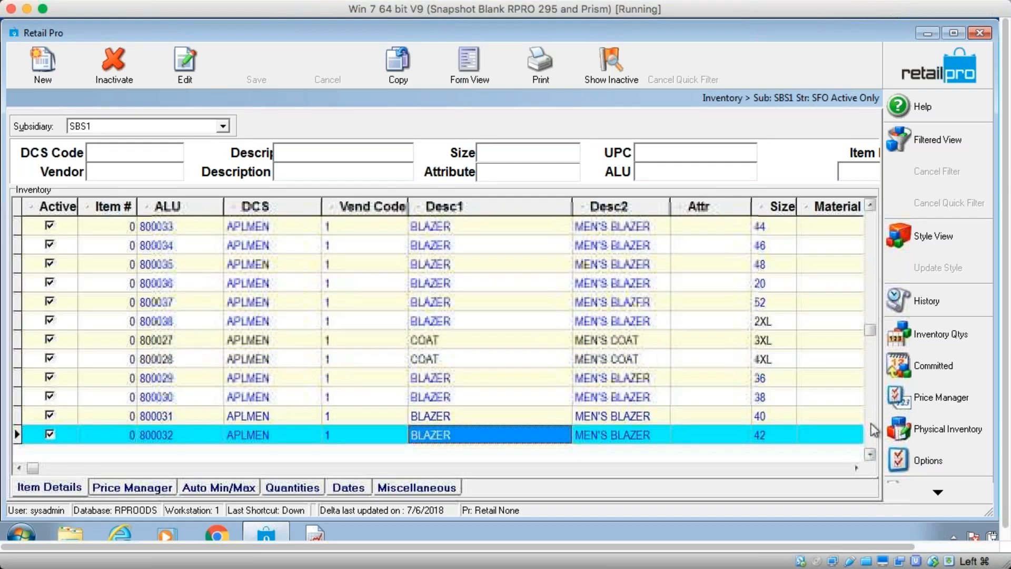
pyautogui.click(872, 427)
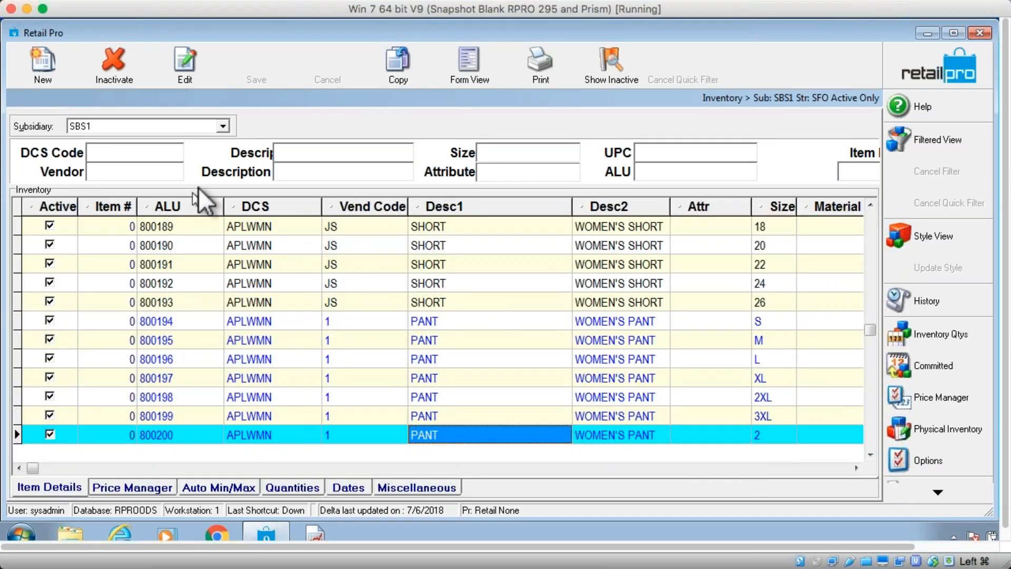
pyautogui.click(223, 127)
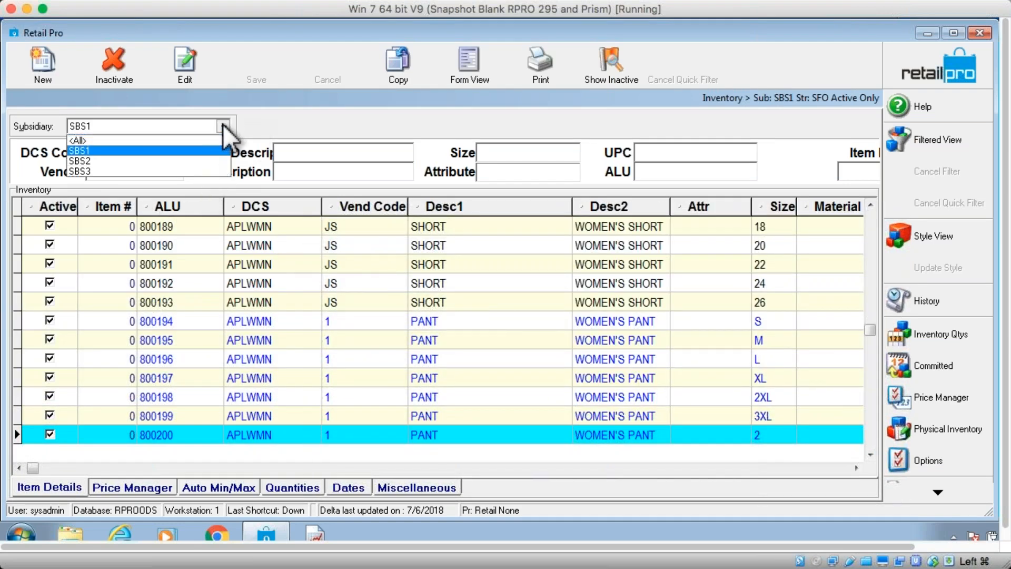
pyautogui.click(221, 124)
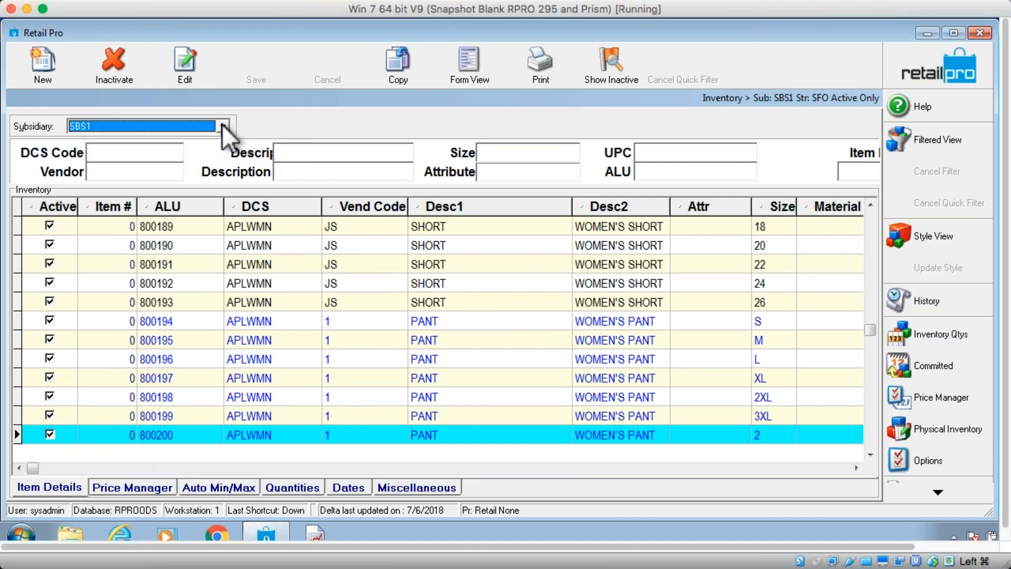
# Add the Subsidiary Wizard button to the Main toolbar through the Menu Designer
pyautogui.click(933, 74)
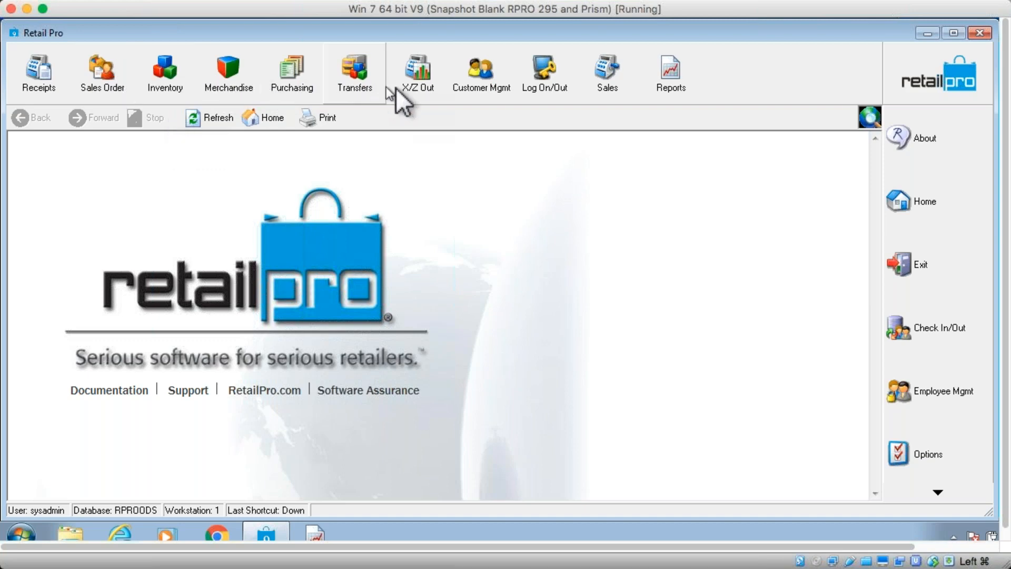
pyautogui.click(937, 492)
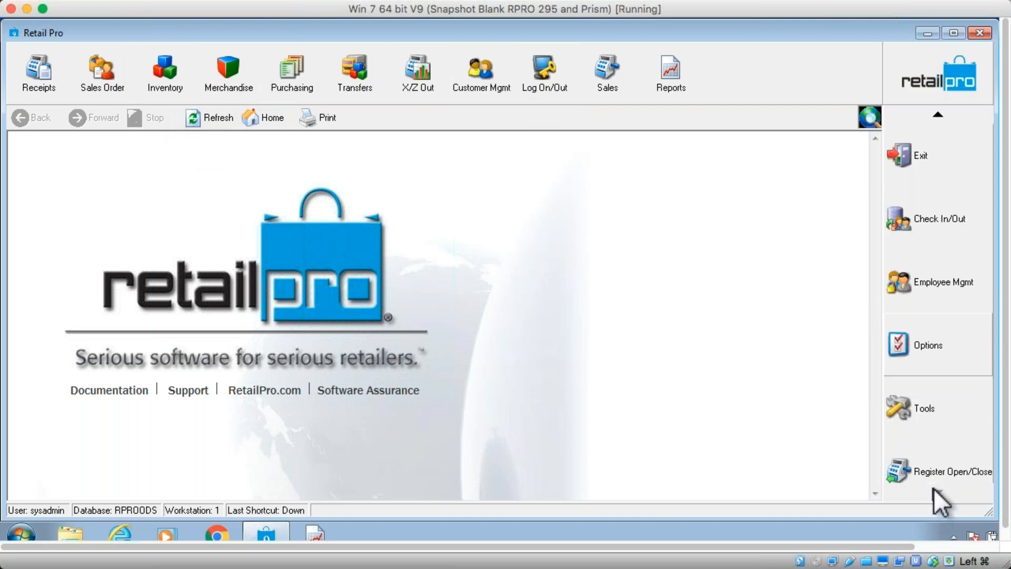
pyautogui.rightClick(753, 74)
pyautogui.click(777, 83)
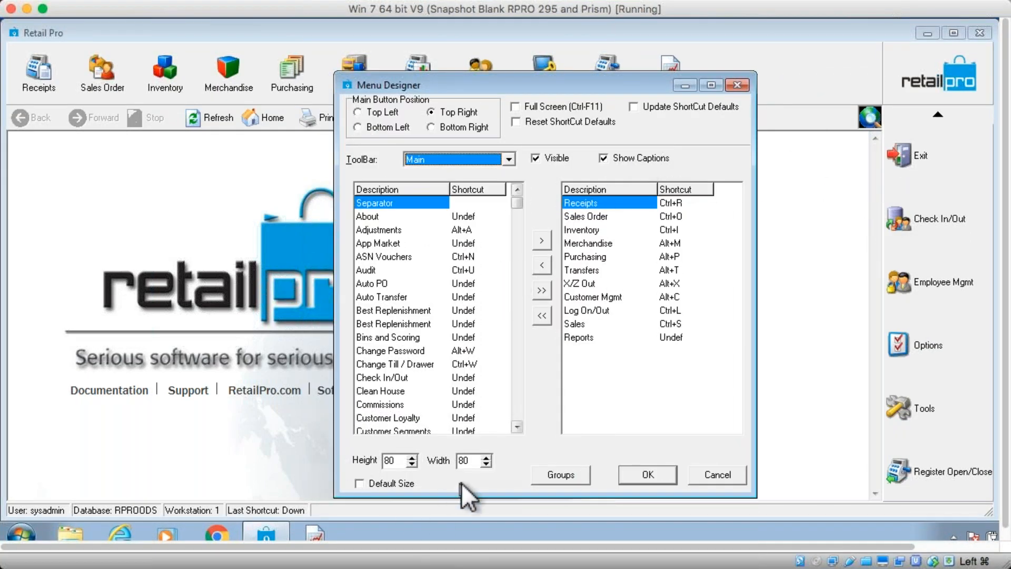
pyautogui.click(517, 399)
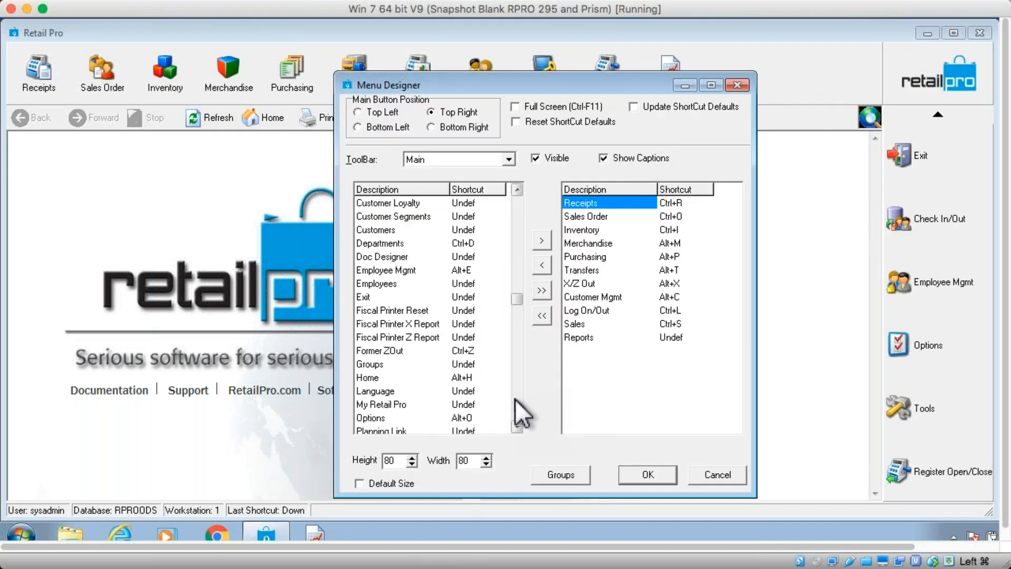
pyautogui.click(515, 400)
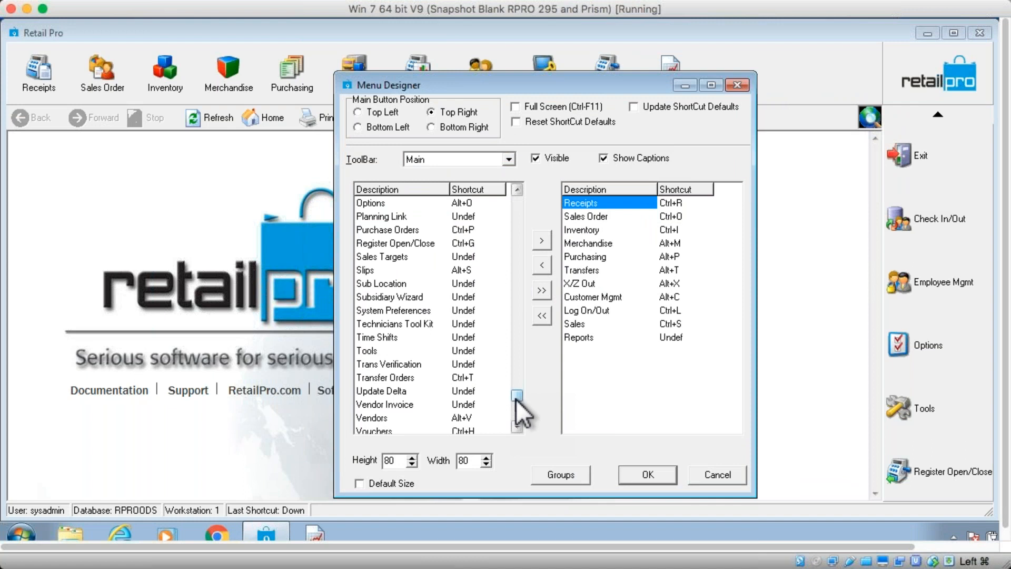
pyautogui.doubleClick(419, 297)
pyautogui.click(649, 473)
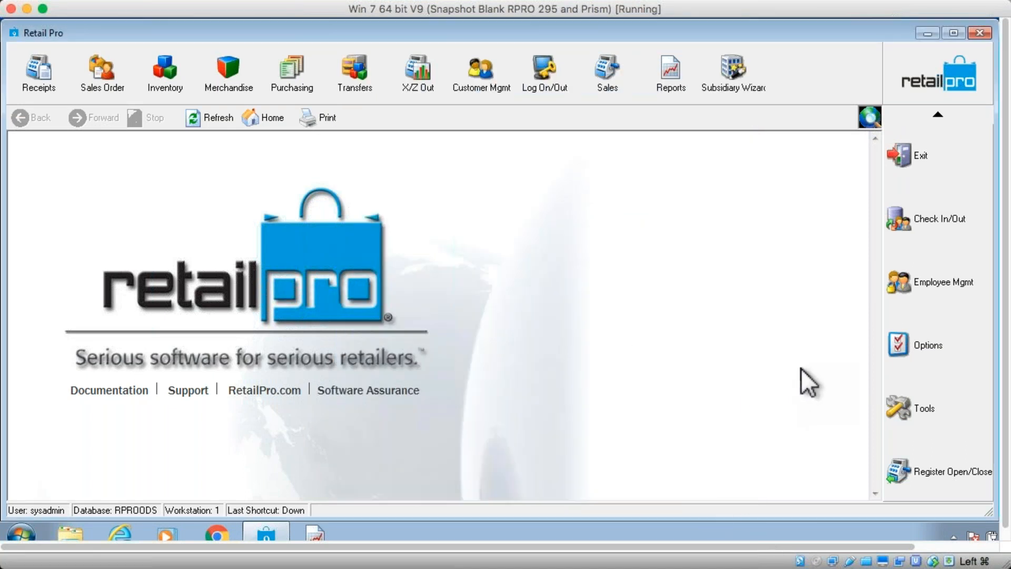
pyautogui.click(735, 81)
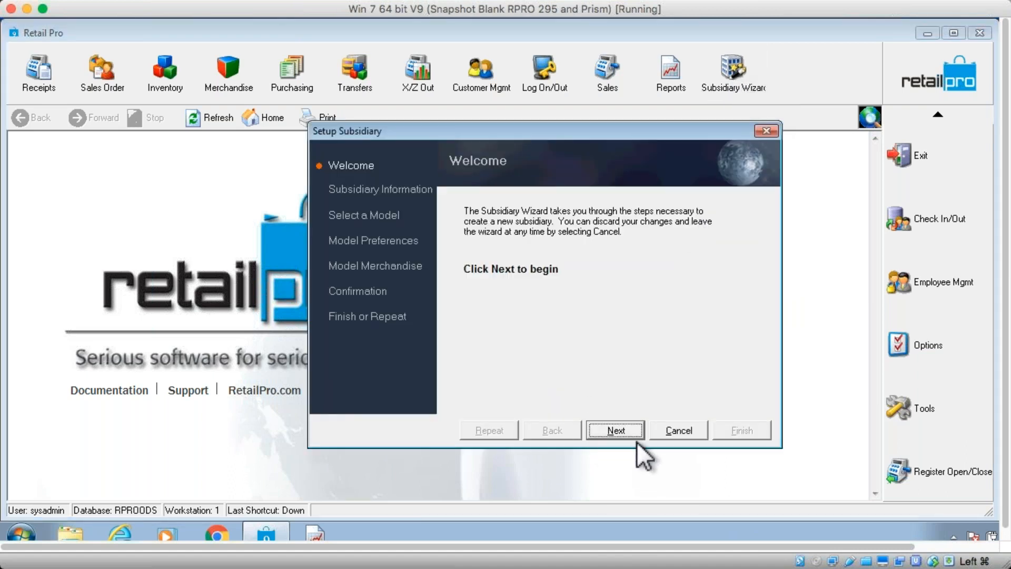
pyautogui.click(628, 434)
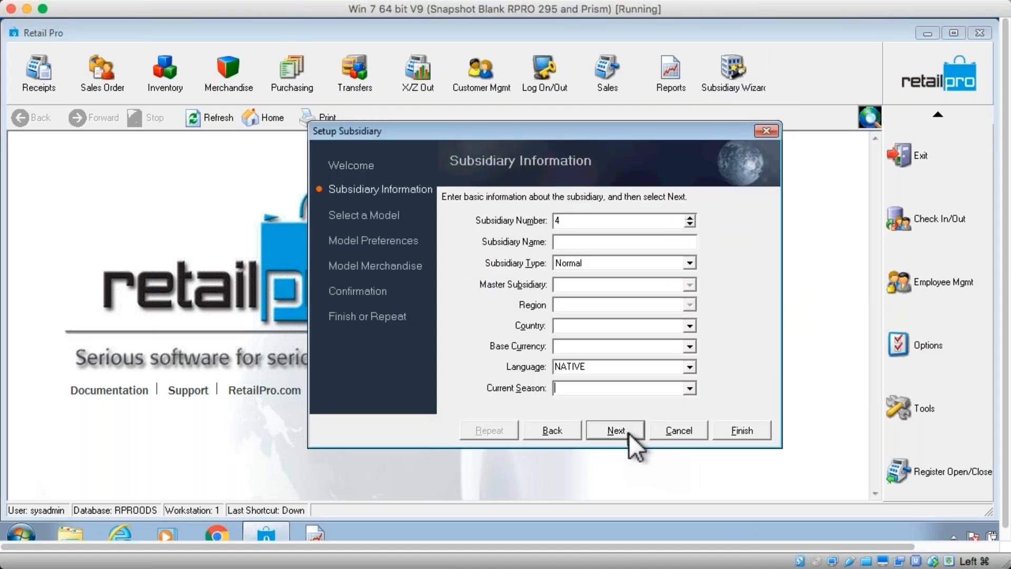
pyautogui.click(573, 243)
pyautogui.click(622, 427)
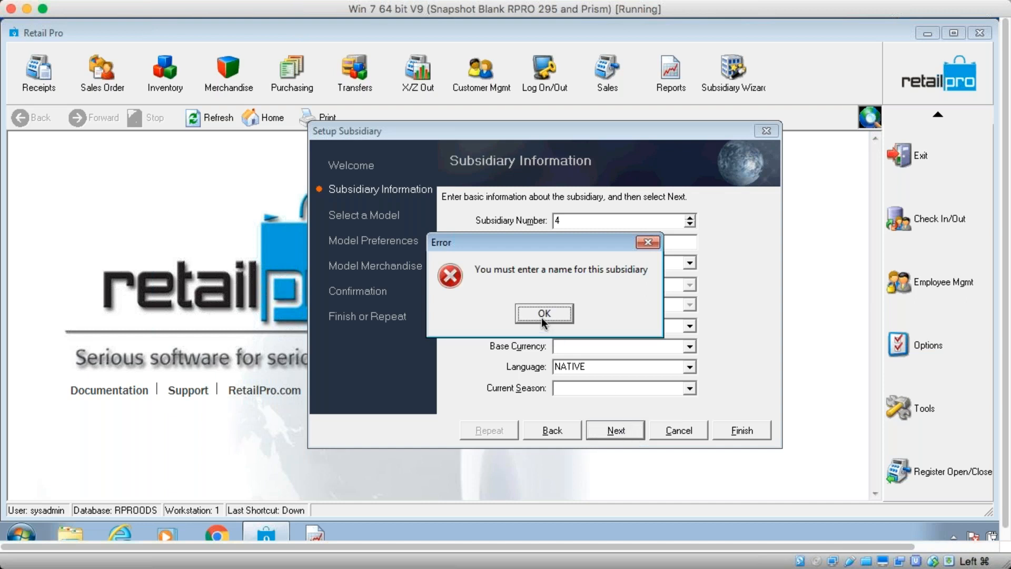
pyautogui.click(541, 316)
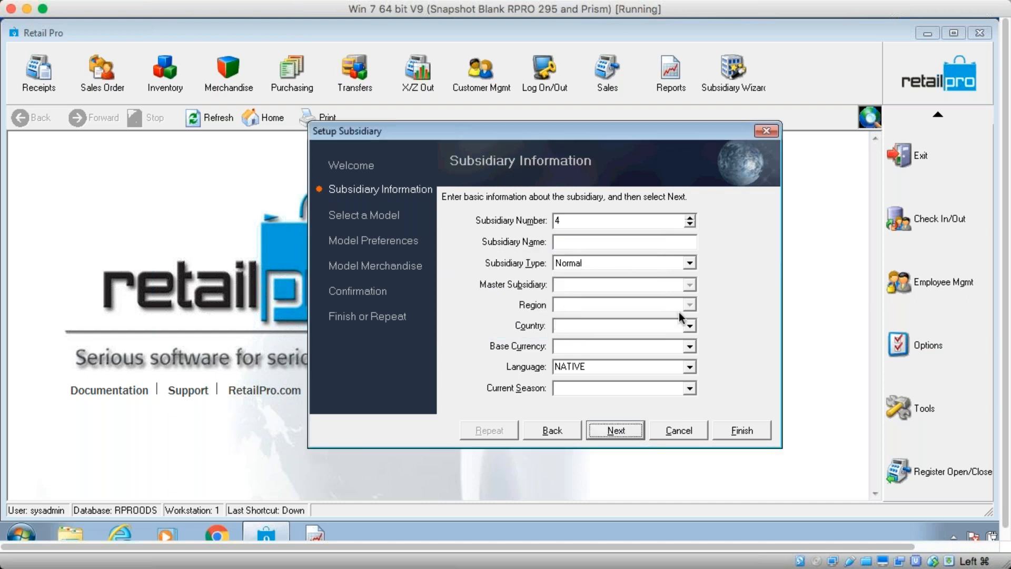
pyautogui.click(689, 430)
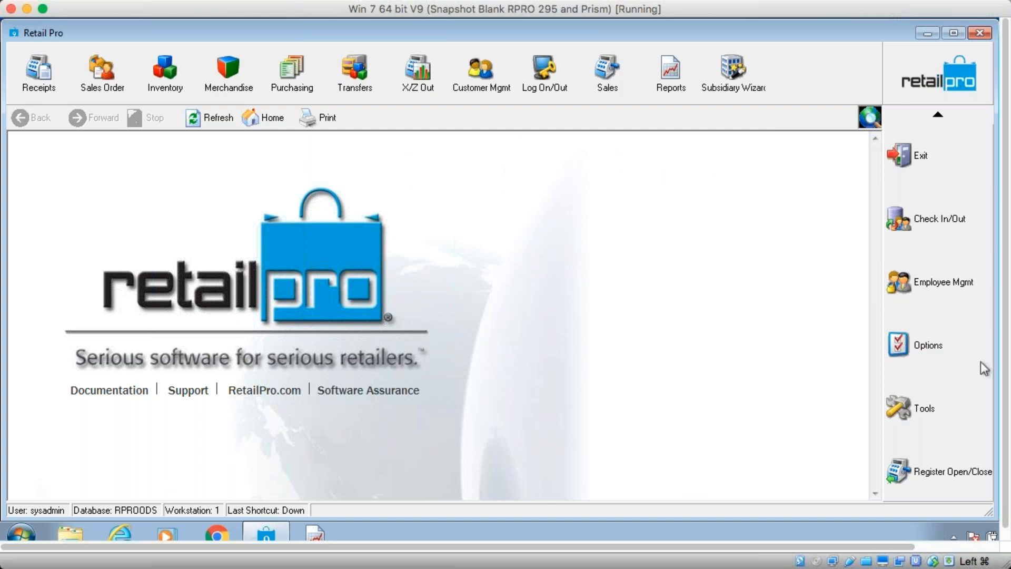
# Open System Preferences and view the global Currency preferences
pyautogui.click(901, 348)
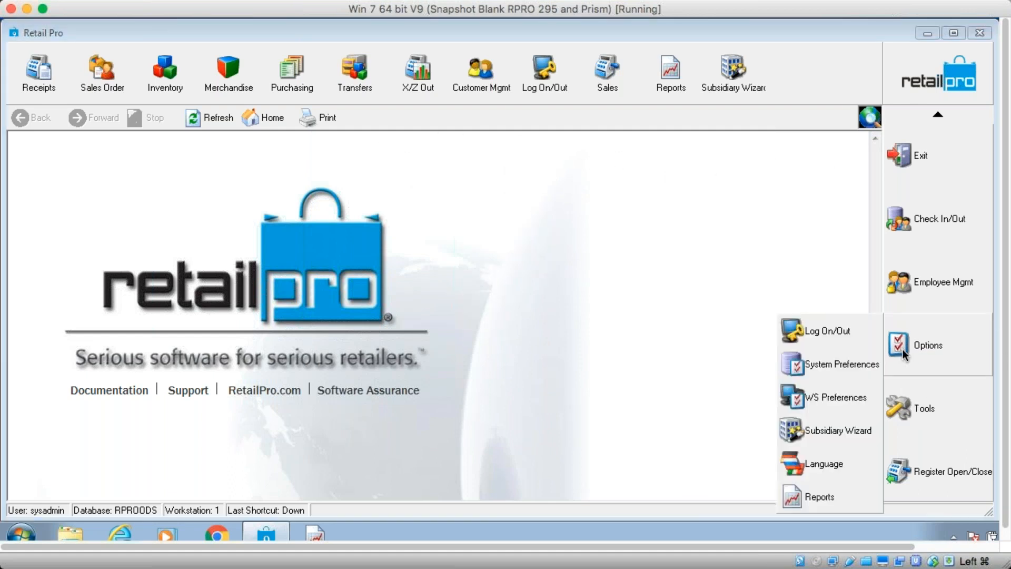
pyautogui.click(843, 364)
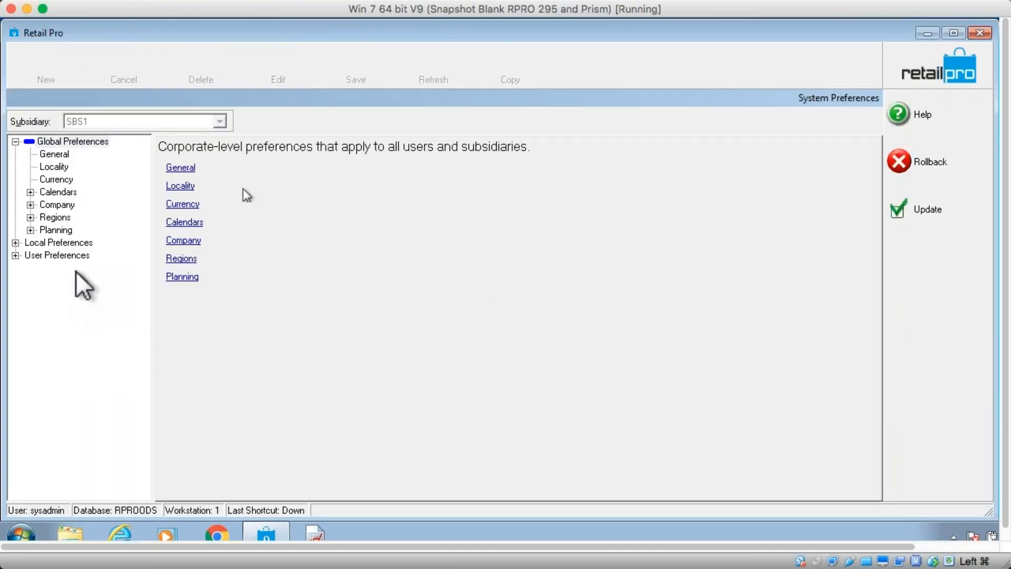
pyautogui.click(64, 179)
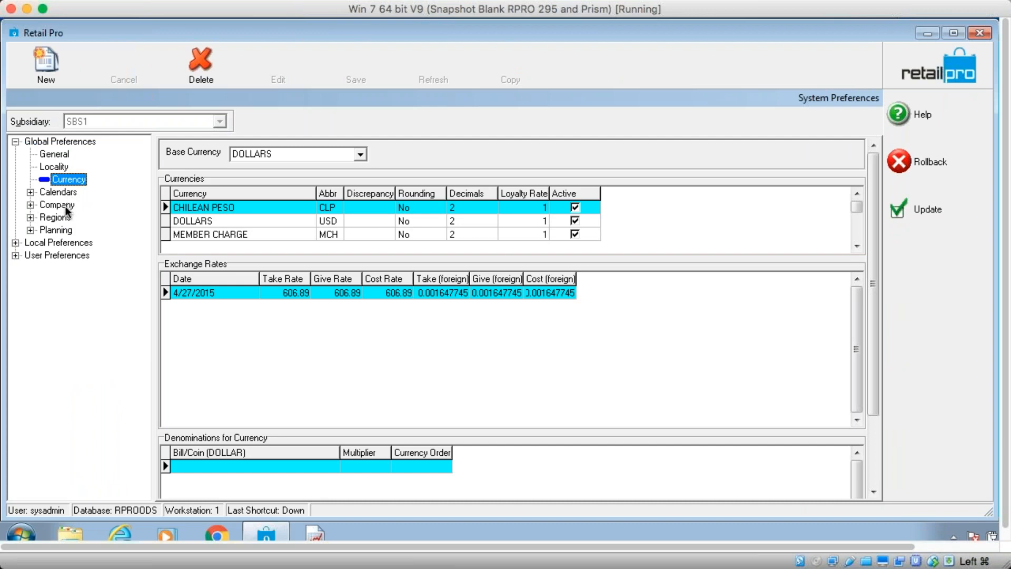
# Open the Company General preferences and review the subsidiaries' base and foreign currency settings before closing System Preferences
pyautogui.click(55, 206)
pyautogui.doubleClick(41, 207)
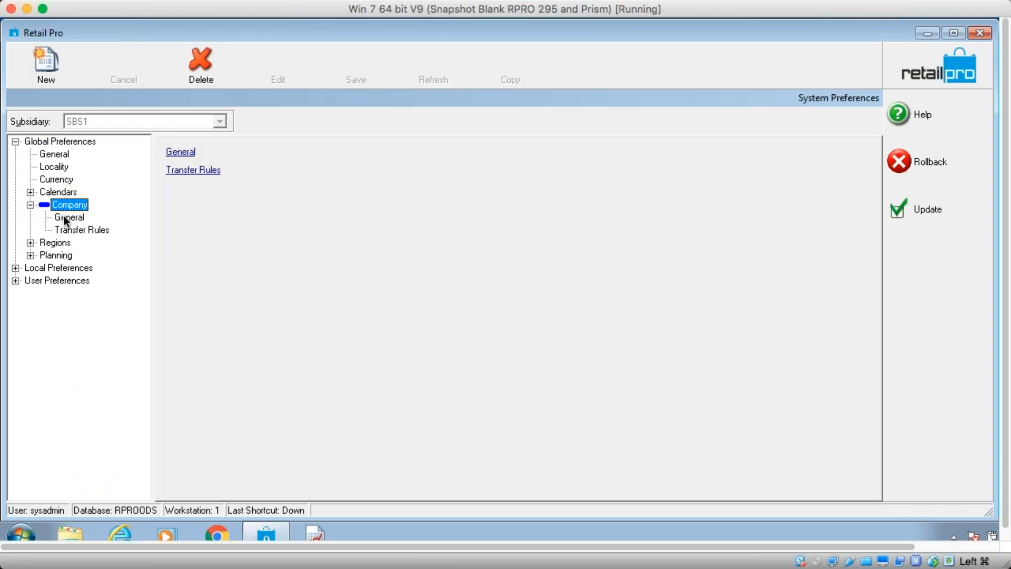
pyautogui.click(64, 218)
pyautogui.click(276, 169)
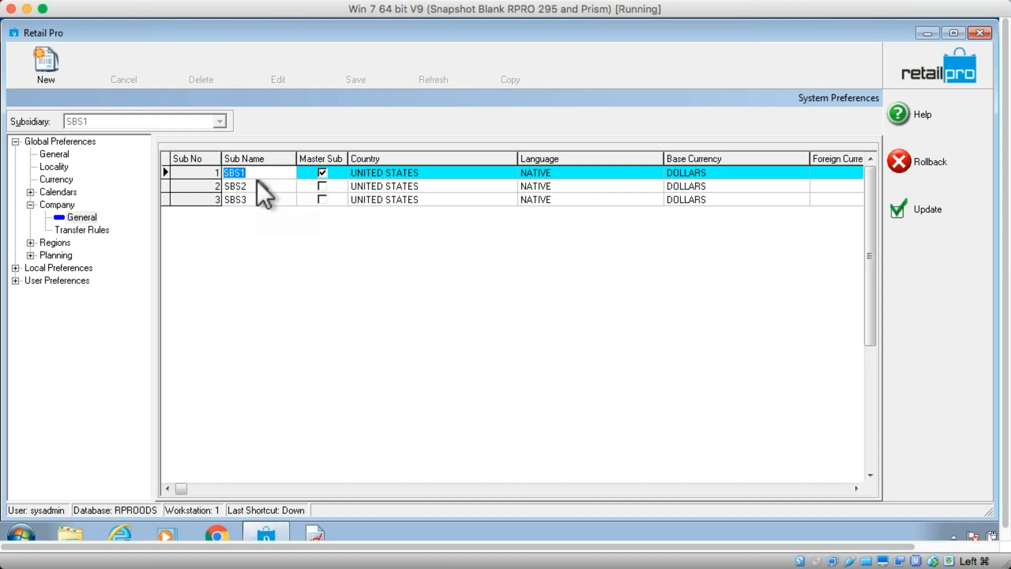
pyautogui.click(683, 186)
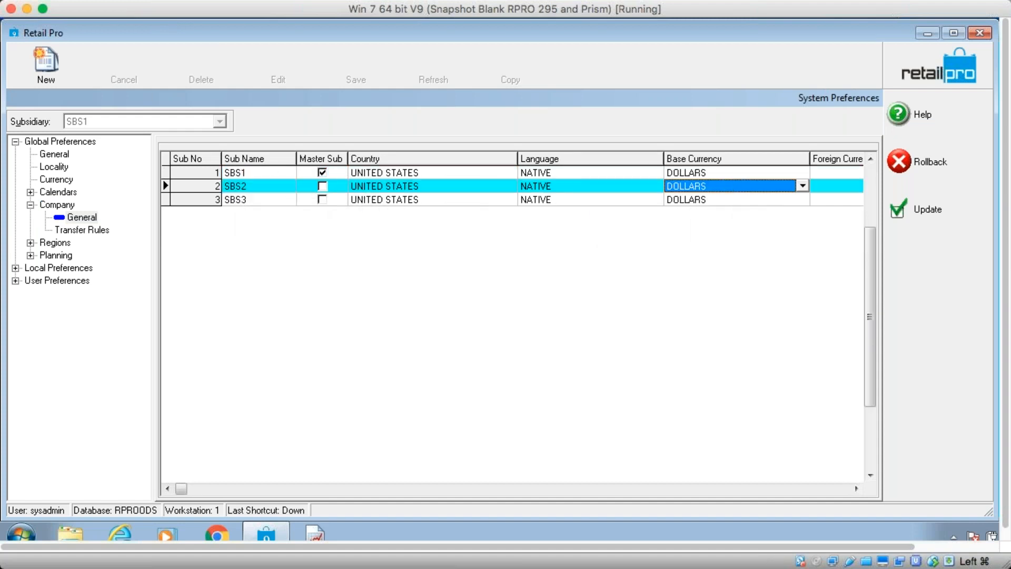
pyautogui.click(750, 177)
pyautogui.click(822, 173)
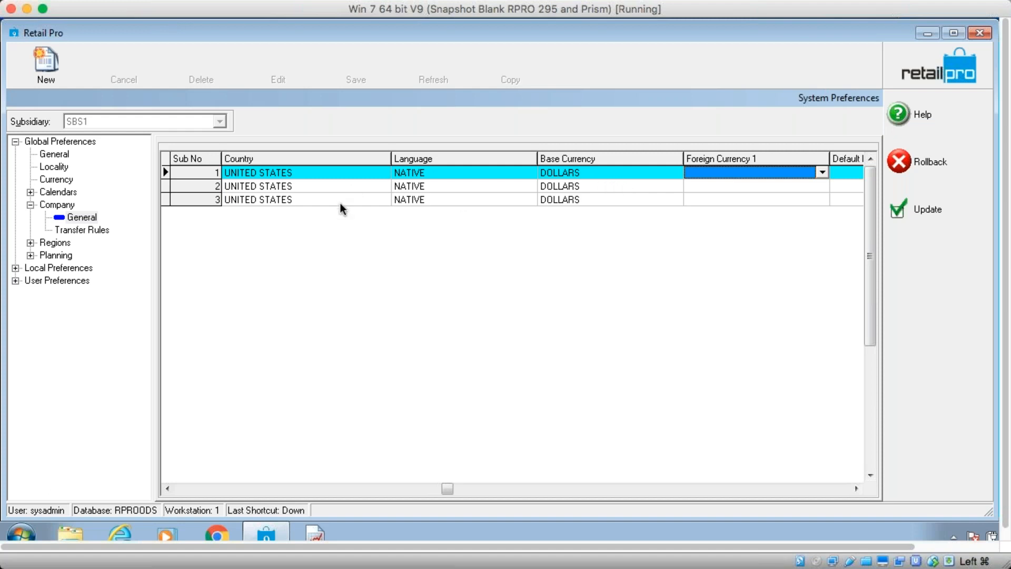
pyautogui.click(83, 220)
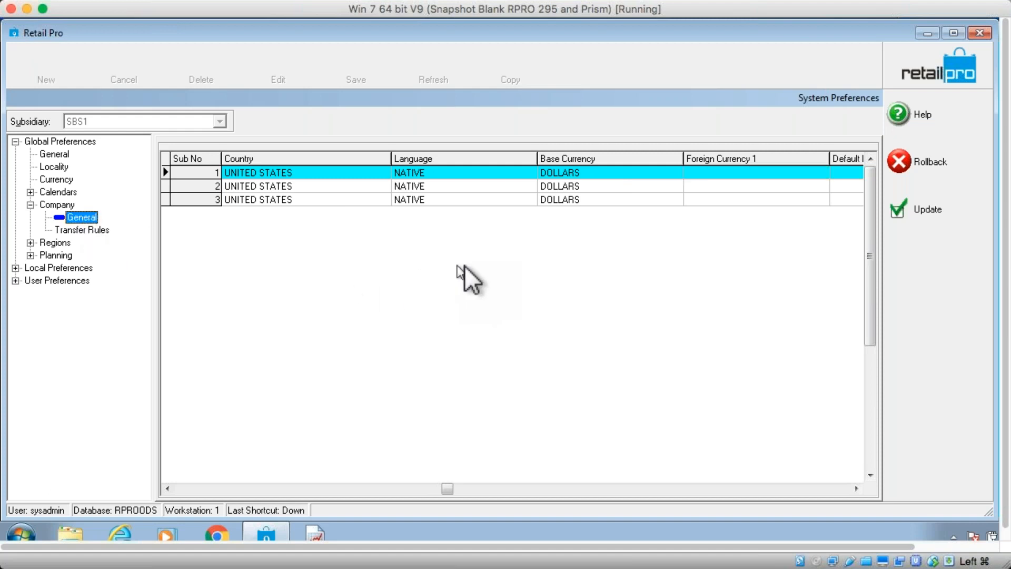
pyautogui.click(914, 207)
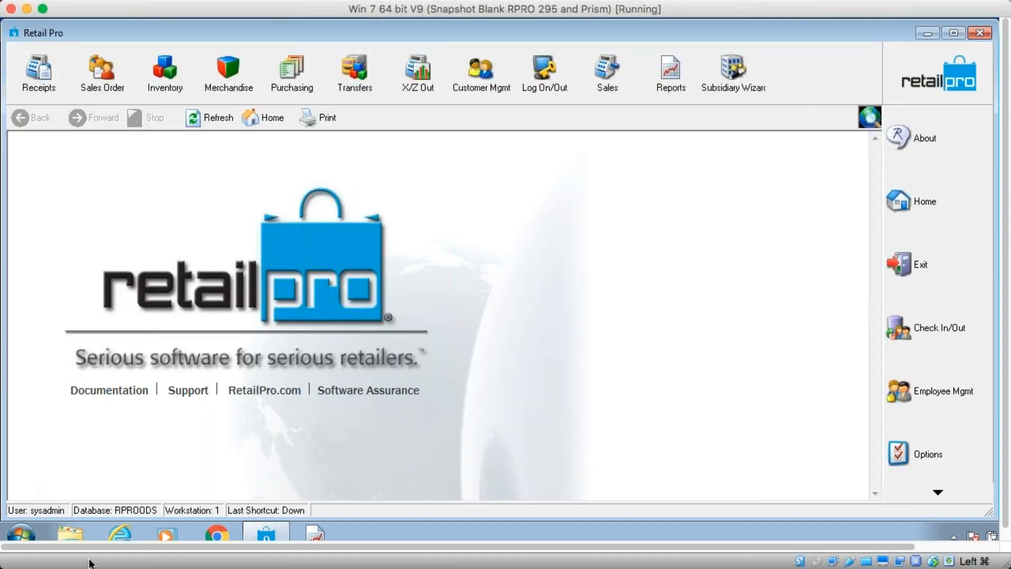
# Open Paint and sketch two subsidiary trees with a box between them and currency labels beside each
pyautogui.click(24, 533)
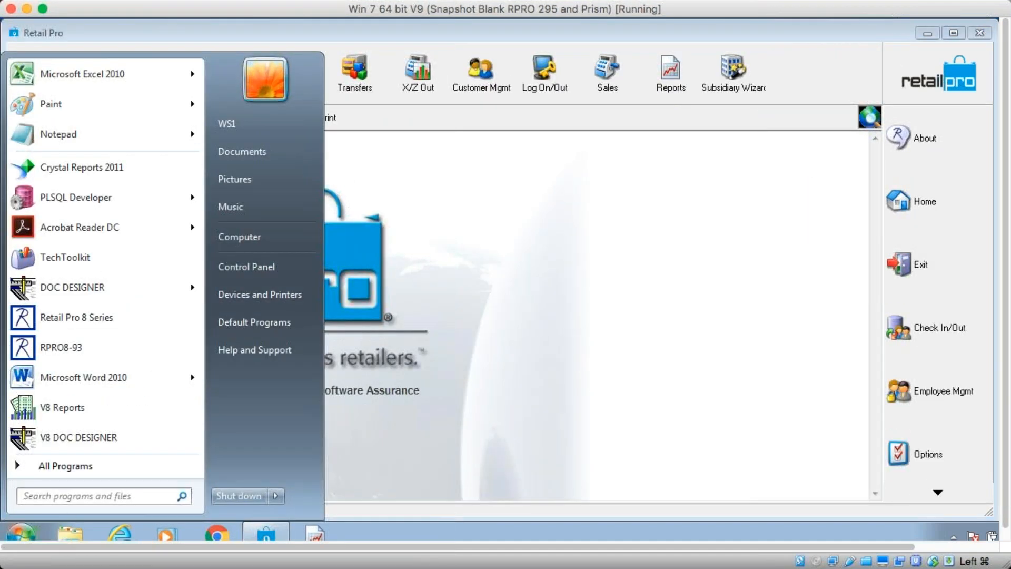
pyautogui.click(120, 133)
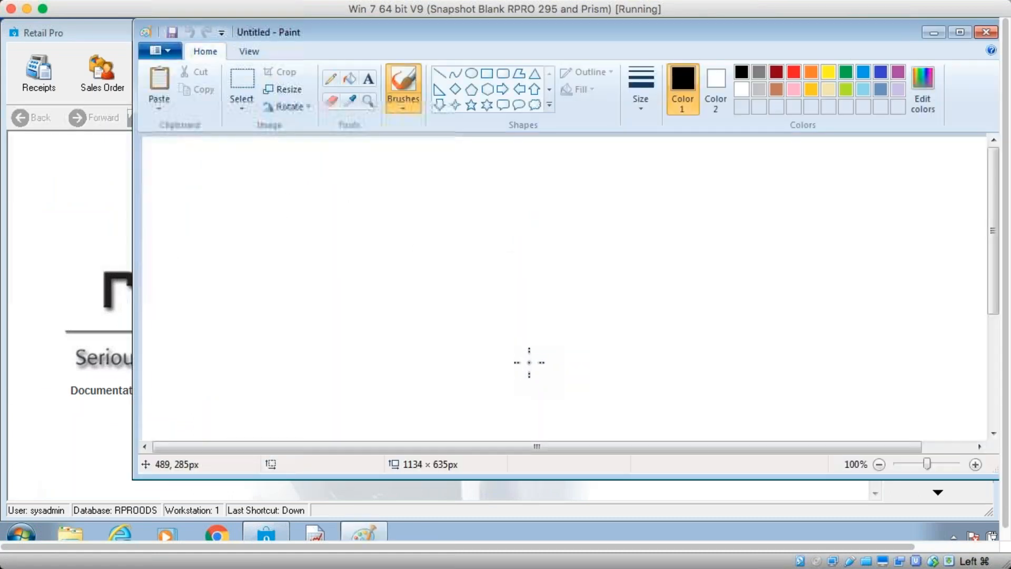
pyautogui.moveTo(368, 292)
pyautogui.mouseDown()
pyautogui.moveTo(344, 310)
pyautogui.moveTo(364, 294)
pyautogui.moveTo(389, 311)
pyautogui.moveTo(389, 295)
pyautogui.moveTo(414, 298)
pyautogui.moveTo(371, 261)
pyautogui.moveTo(382, 257)
pyautogui.moveTo(382, 241)
pyautogui.moveTo(382, 258)
pyautogui.moveTo(375, 247)
pyautogui.moveTo(389, 253)
pyautogui.mouseUp()
pyautogui.moveTo(548, 240)
pyautogui.mouseDown()
pyautogui.moveTo(569, 238)
pyautogui.moveTo(547, 243)
pyautogui.moveTo(538, 289)
pyautogui.moveTo(604, 287)
pyautogui.moveTo(559, 253)
pyautogui.moveTo(566, 265)
pyautogui.mouseUp()
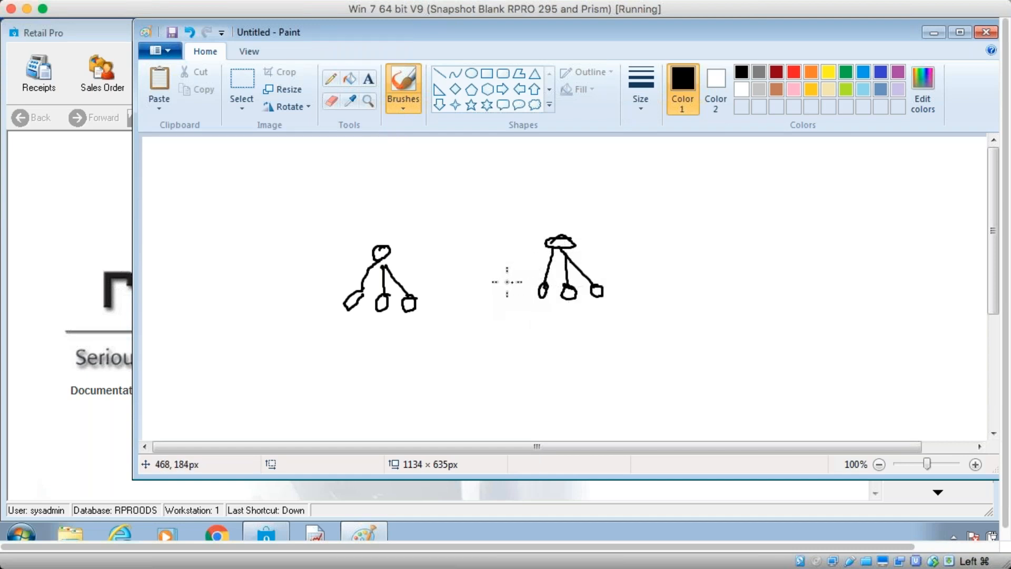
pyautogui.moveTo(489, 276)
pyautogui.mouseDown()
pyautogui.moveTo(459, 277)
pyautogui.moveTo(481, 301)
pyautogui.moveTo(493, 276)
pyautogui.mouseUp()
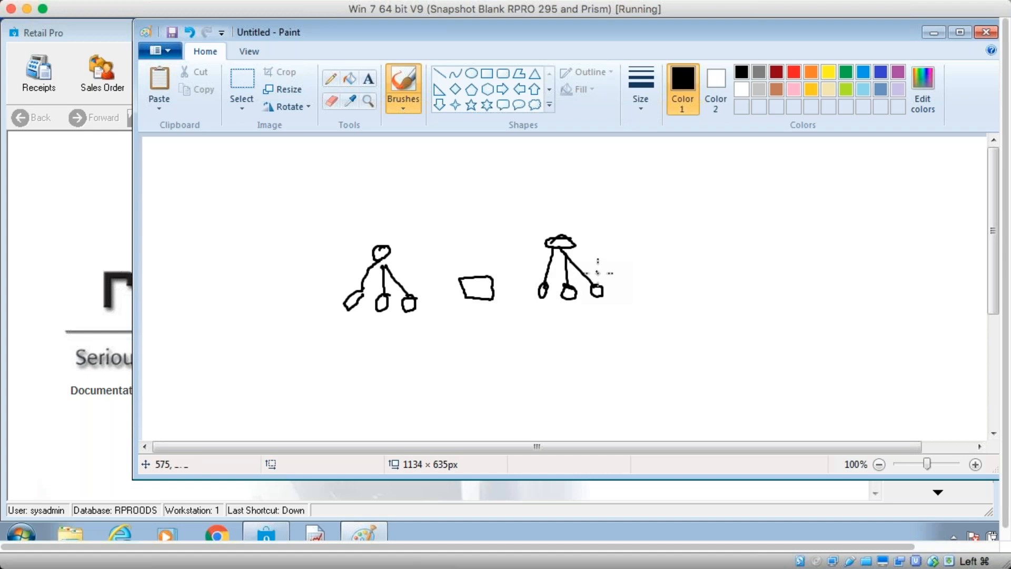
pyautogui.moveTo(608, 257)
pyautogui.mouseDown()
pyautogui.moveTo(623, 265)
pyautogui.moveTo(619, 252)
pyautogui.mouseUp()
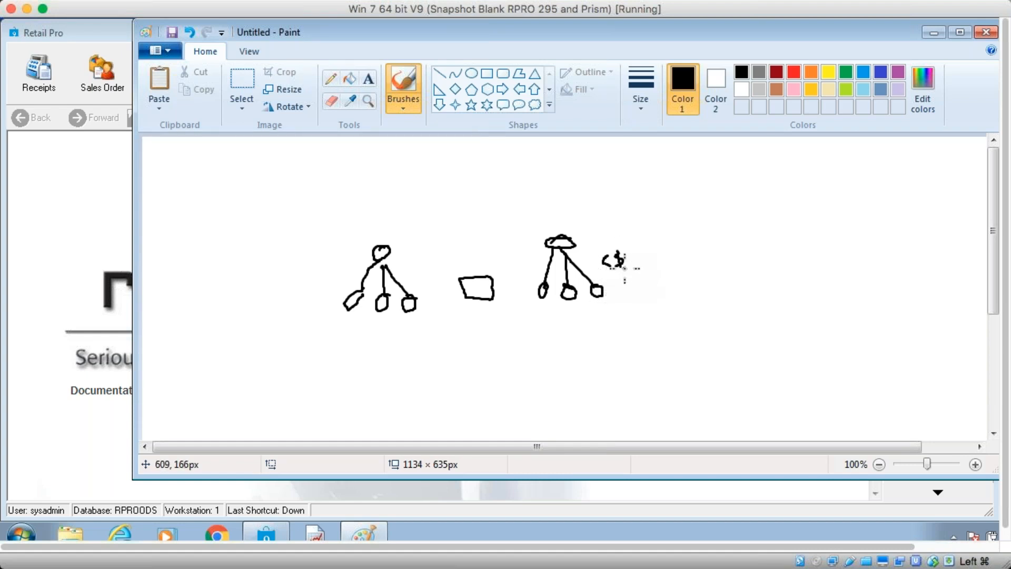
pyautogui.moveTo(641, 268)
pyautogui.mouseDown()
pyautogui.moveTo(635, 257)
pyautogui.moveTo(646, 251)
pyautogui.mouseUp()
pyautogui.moveTo(307, 280)
pyautogui.mouseDown()
pyautogui.moveTo(306, 294)
pyautogui.moveTo(329, 288)
pyautogui.moveTo(317, 297)
pyautogui.moveTo(323, 280)
pyautogui.mouseUp()
pyautogui.moveTo(283, 285)
pyautogui.mouseDown()
pyautogui.moveTo(283, 300)
pyautogui.moveTo(293, 292)
pyautogui.mouseUp()
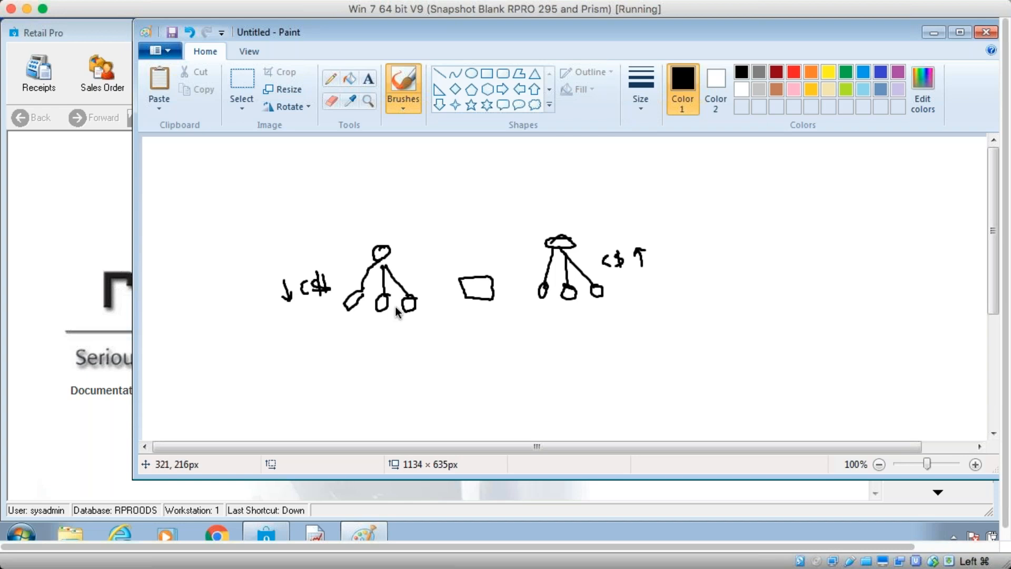
# Draw a parent node at the top connected to both subsidiary trees
pyautogui.moveTo(382, 252); pyautogui.dragTo(382, 240)
pyautogui.moveTo(560, 233); pyautogui.dragTo(498, 204)
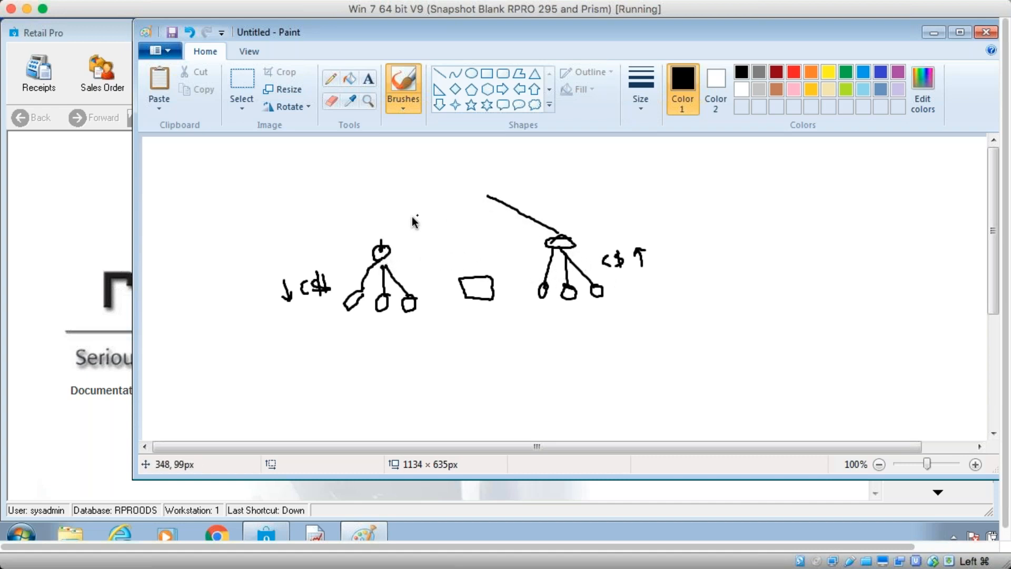
pyautogui.moveTo(382, 245)
pyautogui.mouseDown()
pyautogui.moveTo(498, 187)
pyautogui.moveTo(462, 190)
pyautogui.mouseUp()
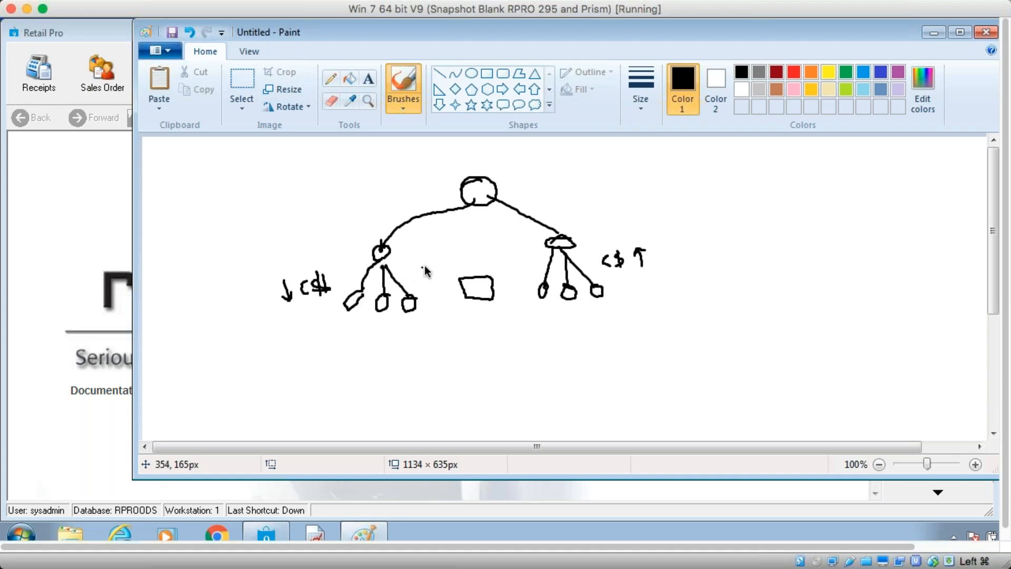
# Minimize Paint, open the inventory list and select a K.JACQUES TRAJAN HEMP sandal item
pyautogui.click(937, 28)
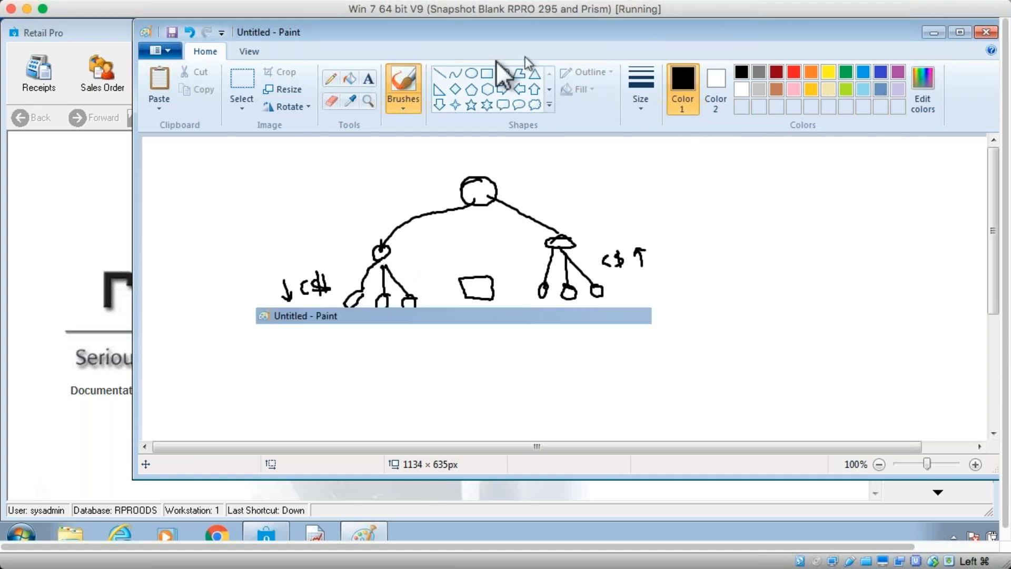
pyautogui.click(170, 72)
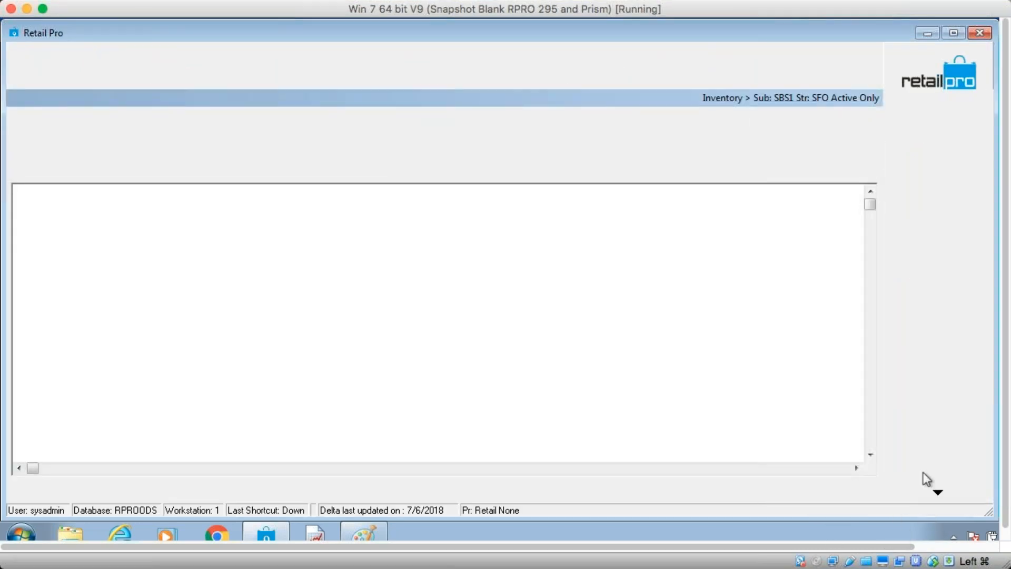
pyautogui.click(869, 422)
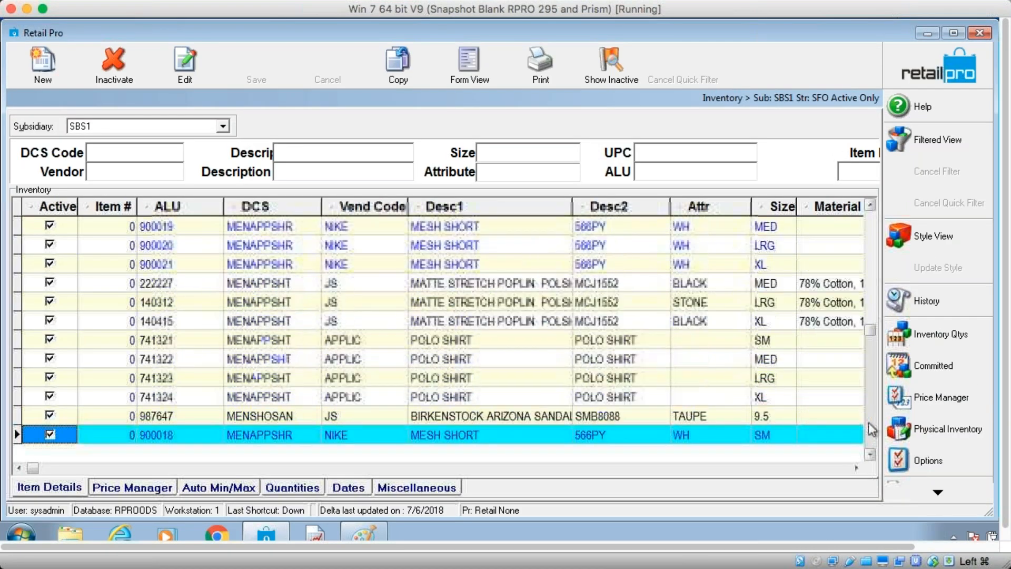
pyautogui.click(868, 422)
pyautogui.click(869, 422)
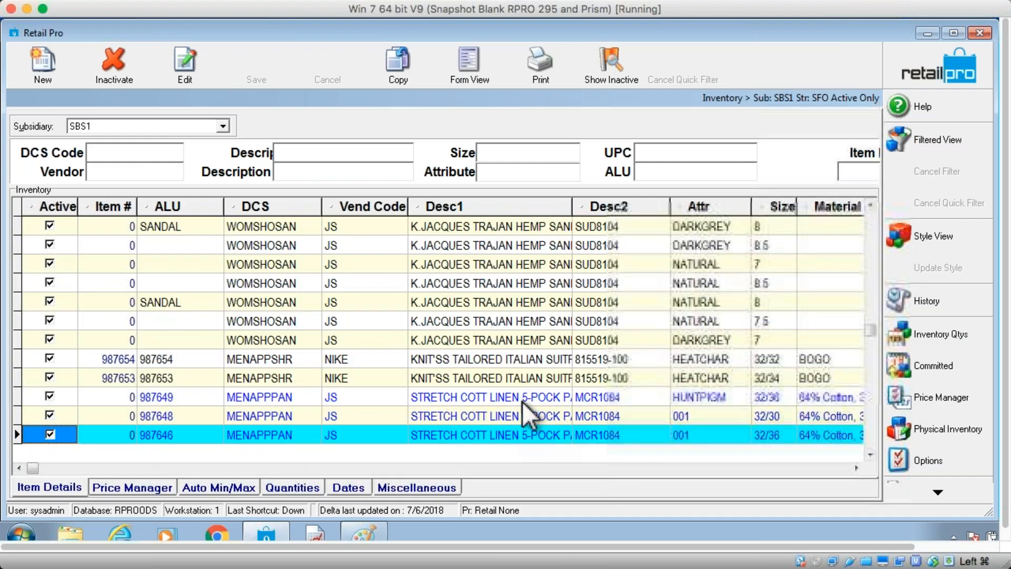
pyautogui.click(446, 294)
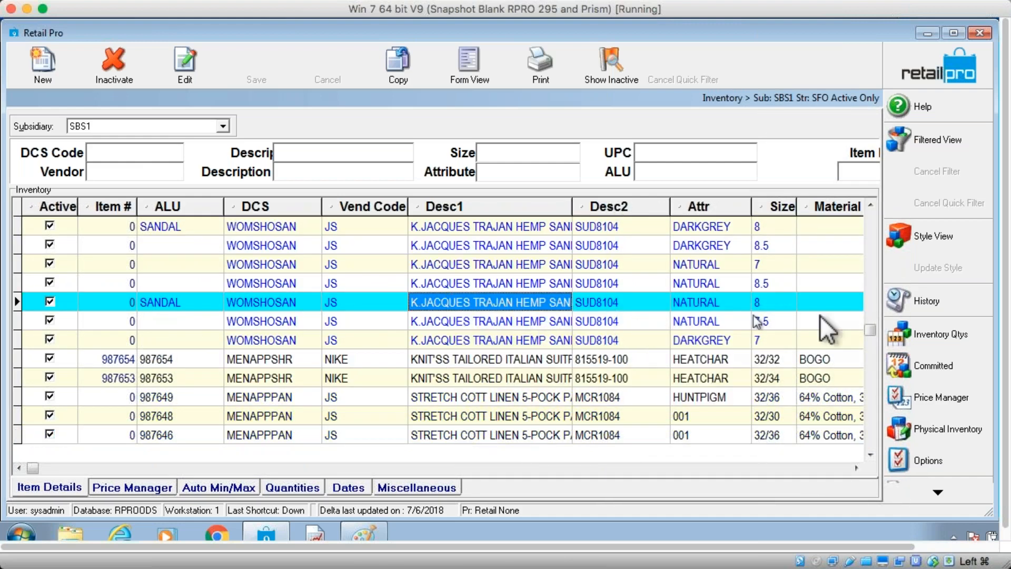
# Add Assign Items to the inventory side toolbar through the Menu Designer
pyautogui.click(938, 492)
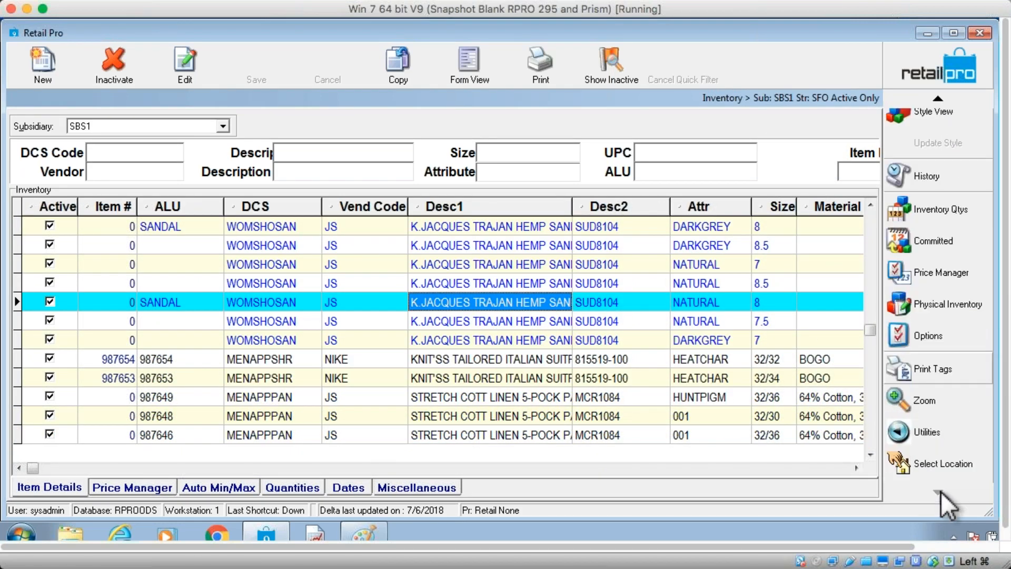
pyautogui.click(941, 491)
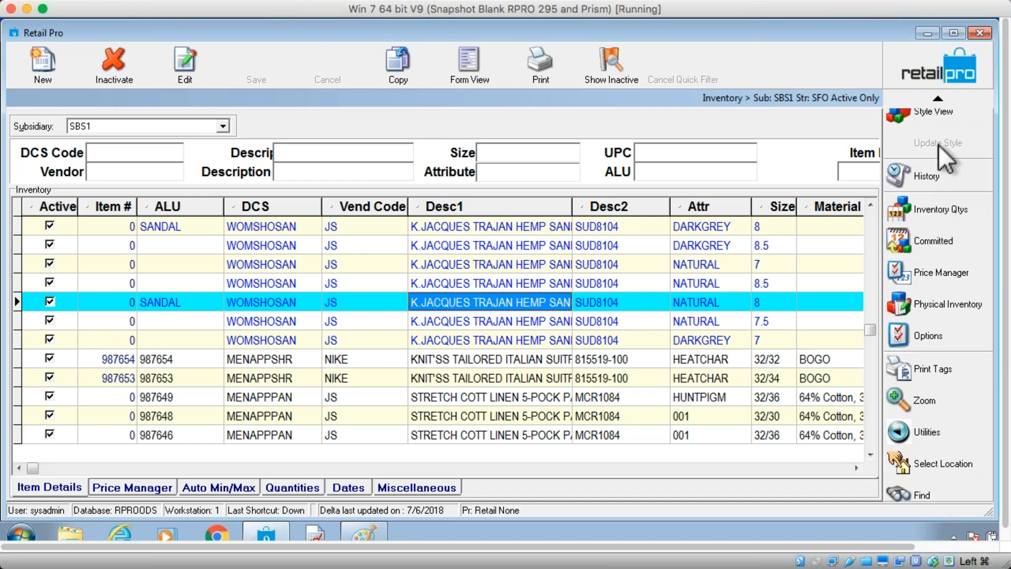
pyautogui.click(938, 101)
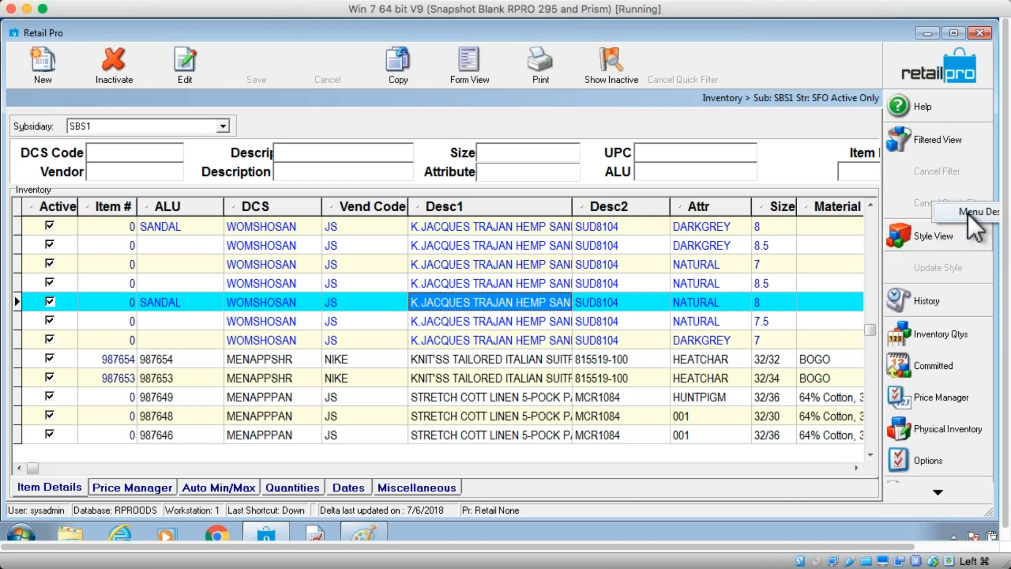
pyautogui.click(967, 212)
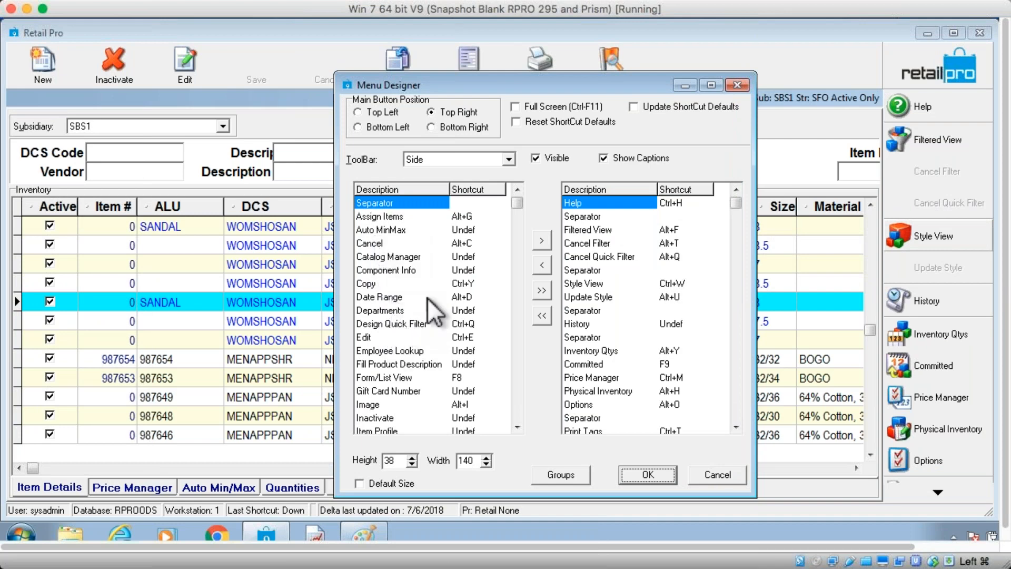
pyautogui.doubleClick(389, 216)
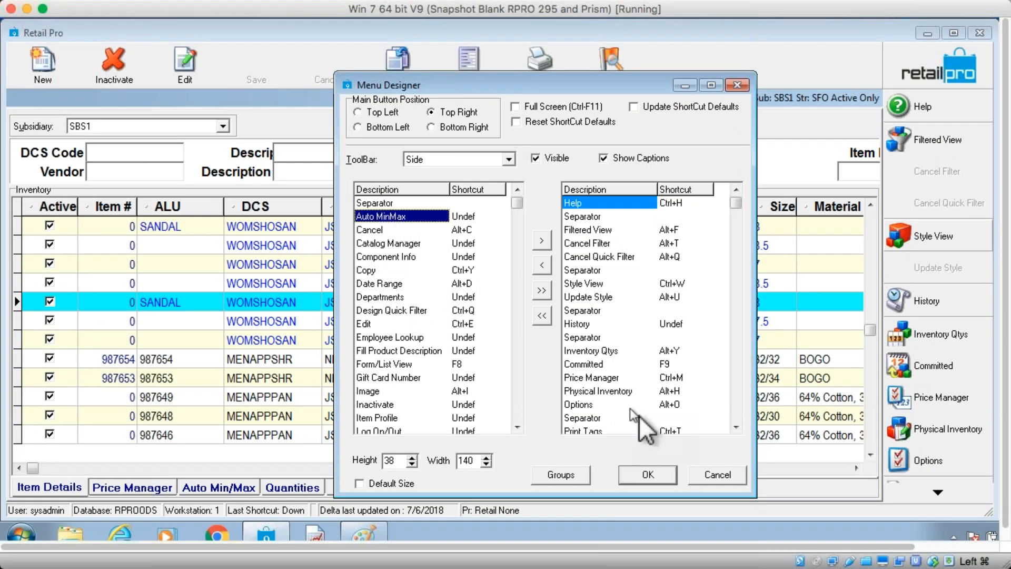
pyautogui.click(665, 474)
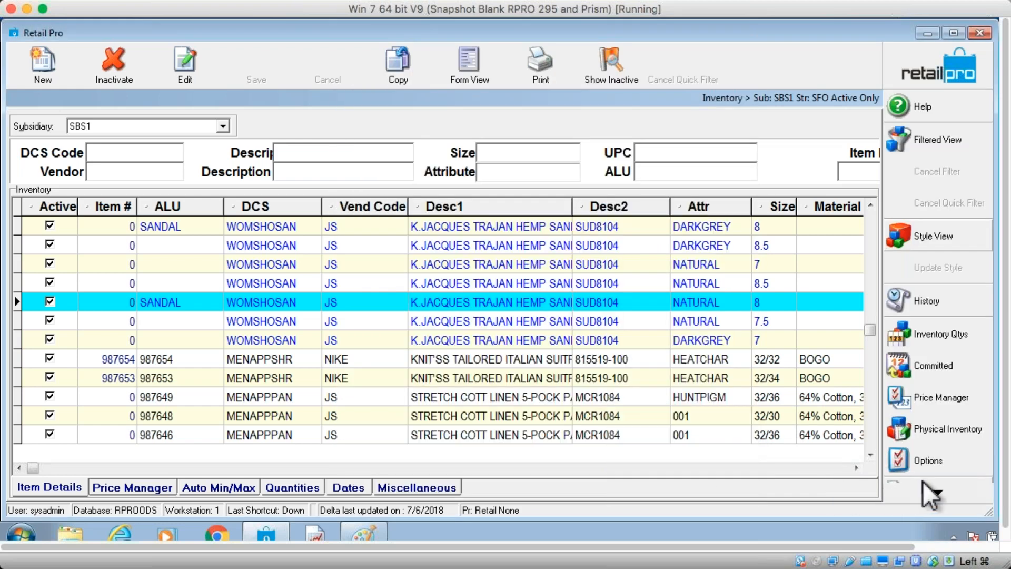
# Open Assign Items for the selected sandal and try the Entire Style option
pyautogui.moveTo(938, 491)
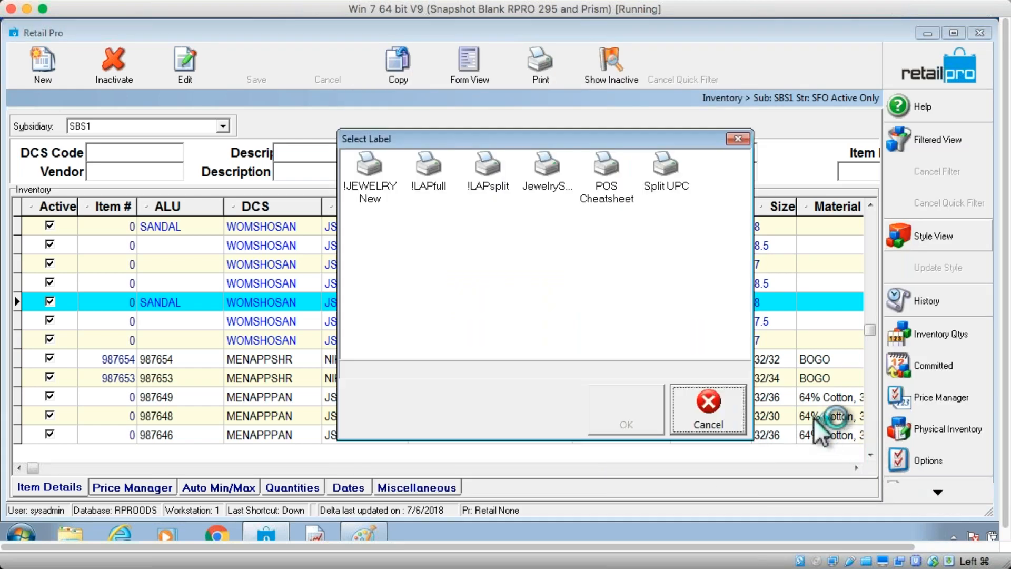
pyautogui.click(710, 417)
pyautogui.click(934, 493)
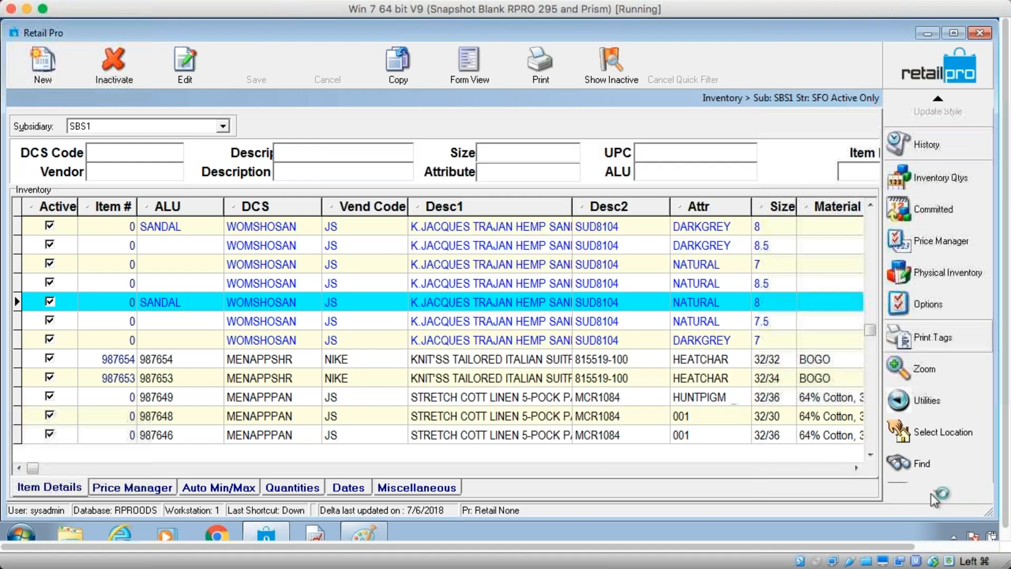
pyautogui.click(930, 491)
pyautogui.click(920, 492)
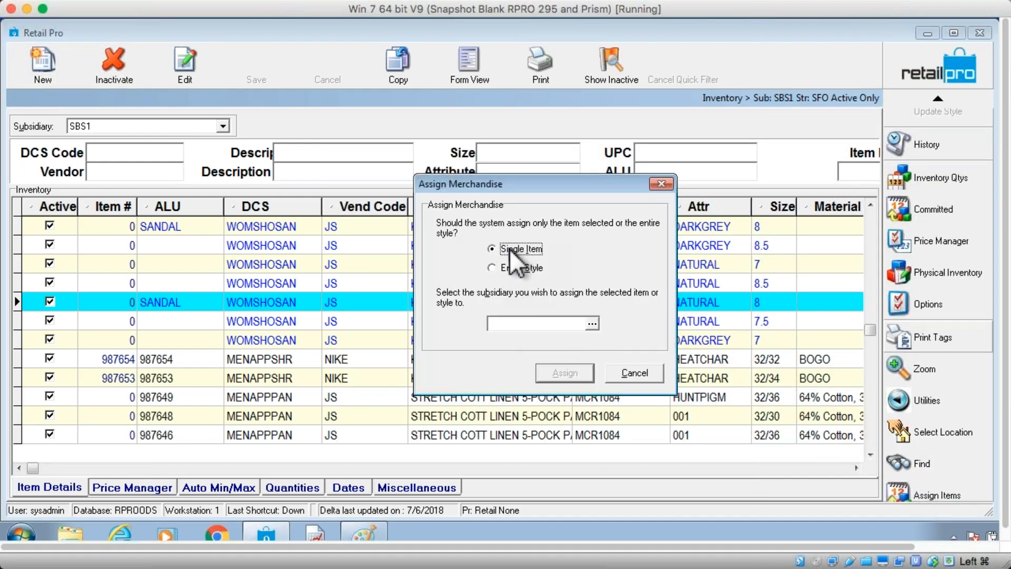
pyautogui.click(507, 267)
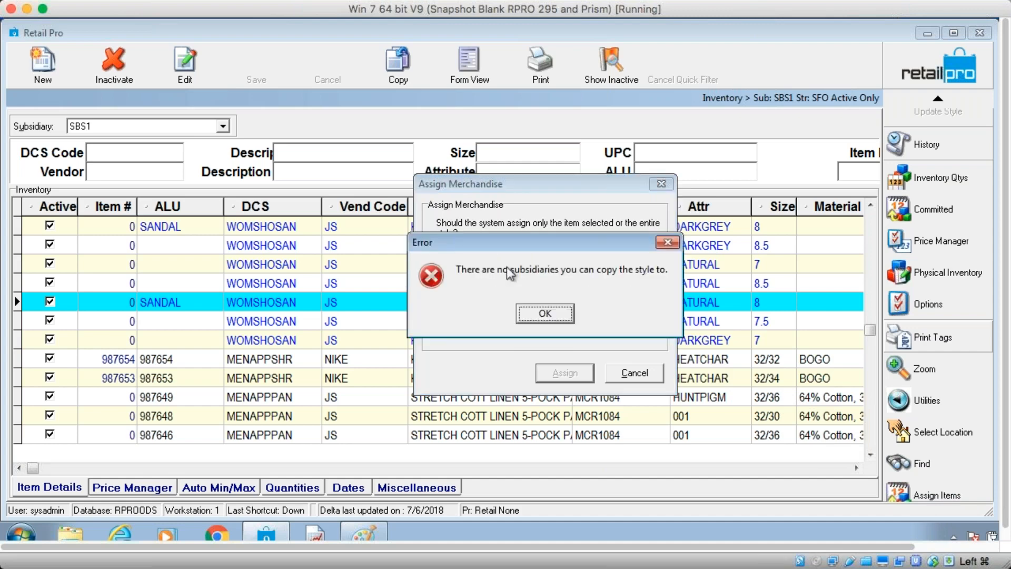
pyautogui.click(552, 312)
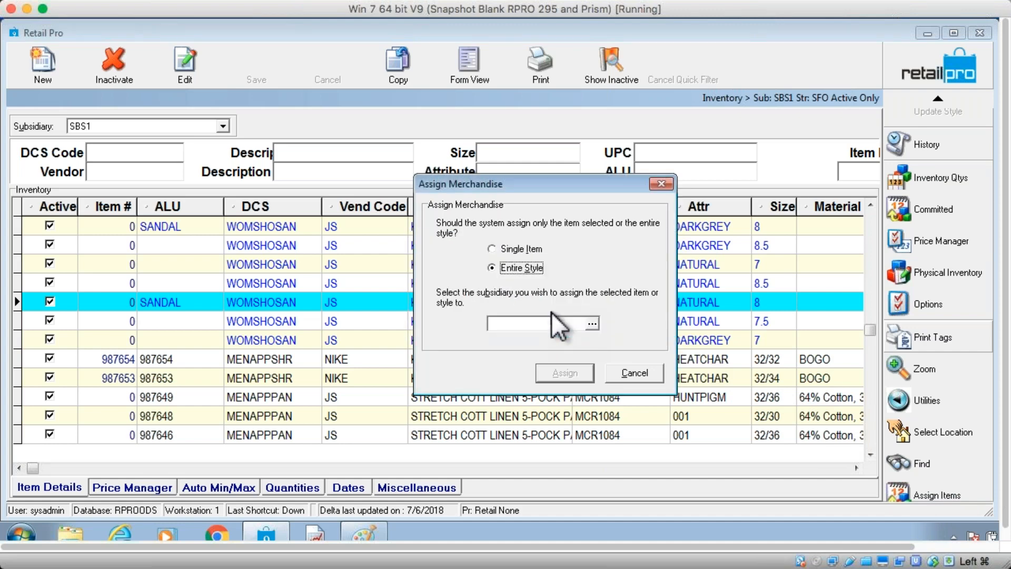
# Choose Single Item and pick subsidiary SBS3 as the assignment target
pyautogui.click(505, 250)
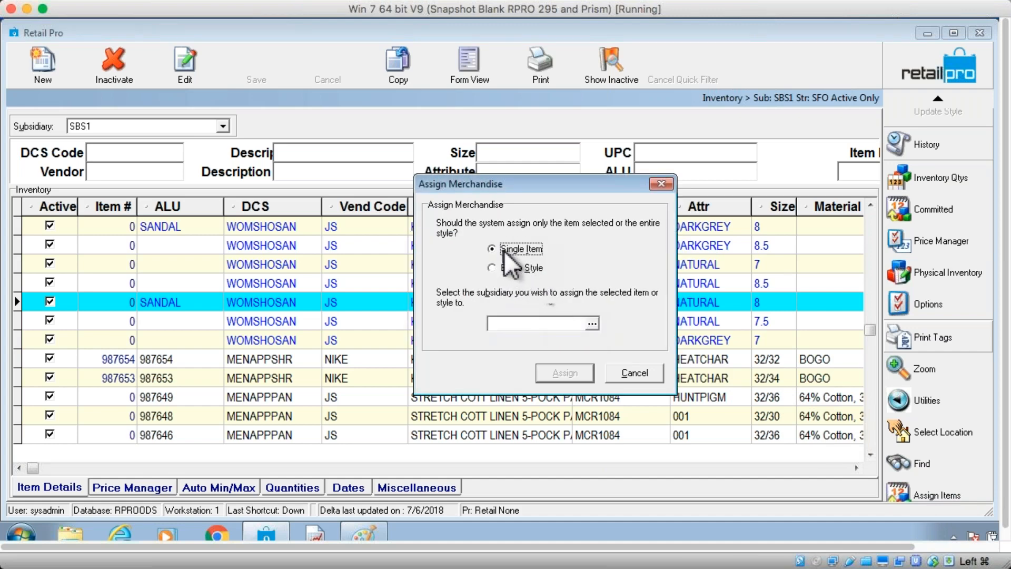
pyautogui.click(592, 323)
pyautogui.click(464, 206)
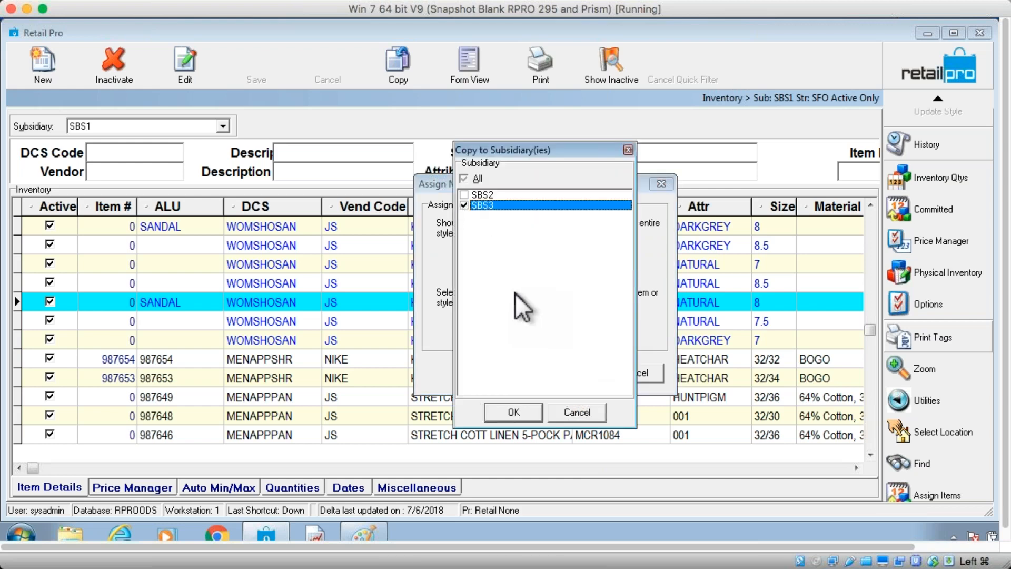
pyautogui.click(523, 409)
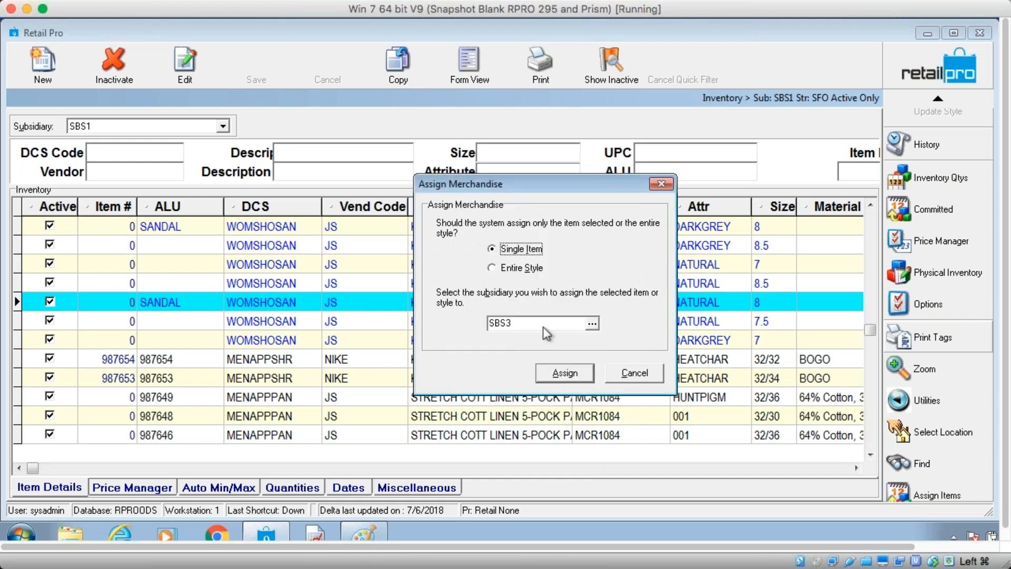
# Try switching the assignment to Entire Style again and return to Single Item
pyautogui.click(500, 266)
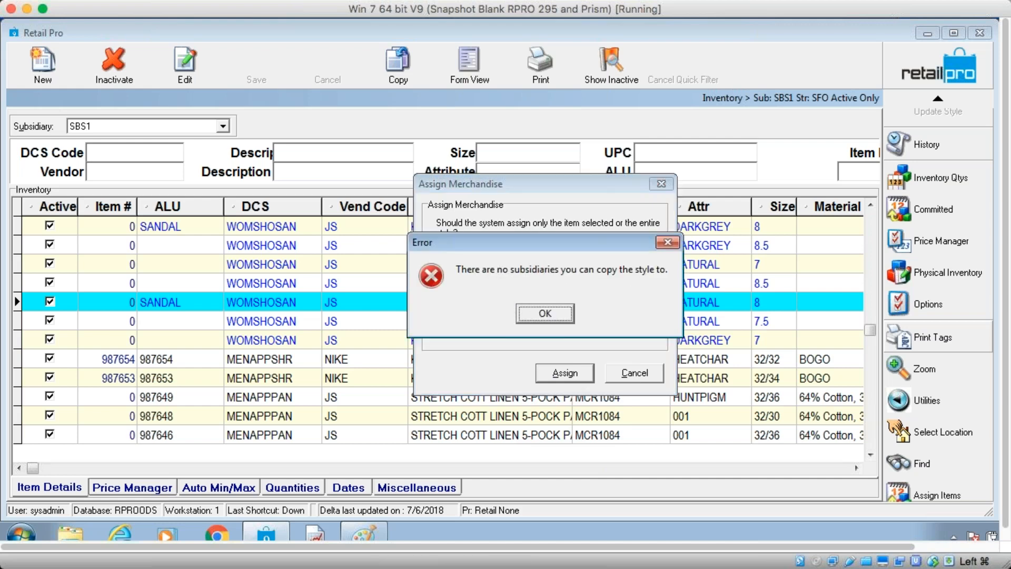
pyautogui.click(538, 314)
pyautogui.click(492, 249)
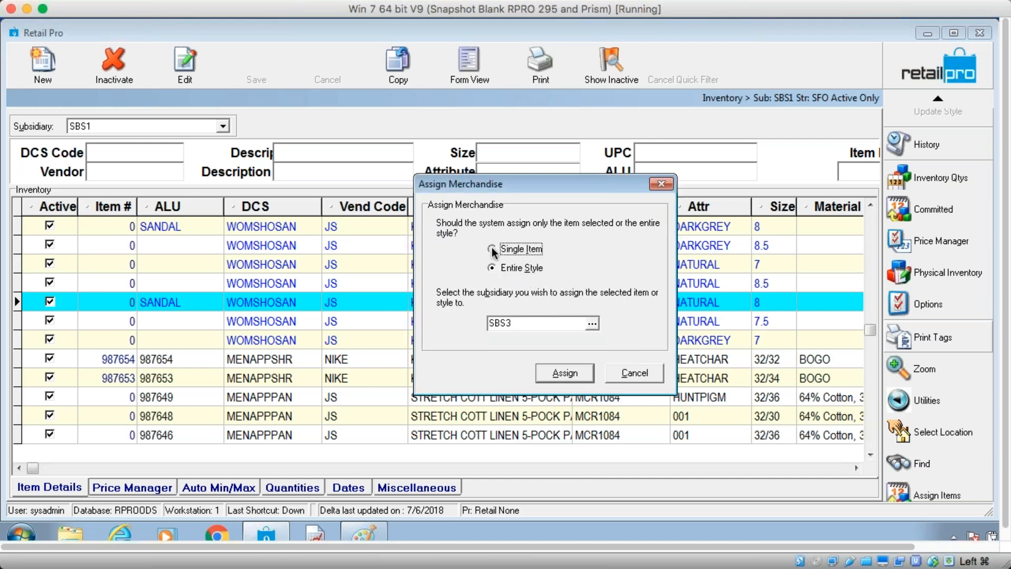
# Confirm SBS3 as the target subsidiary and assign the selected sandal item to it
pyautogui.click(591, 323)
pyautogui.click(463, 206)
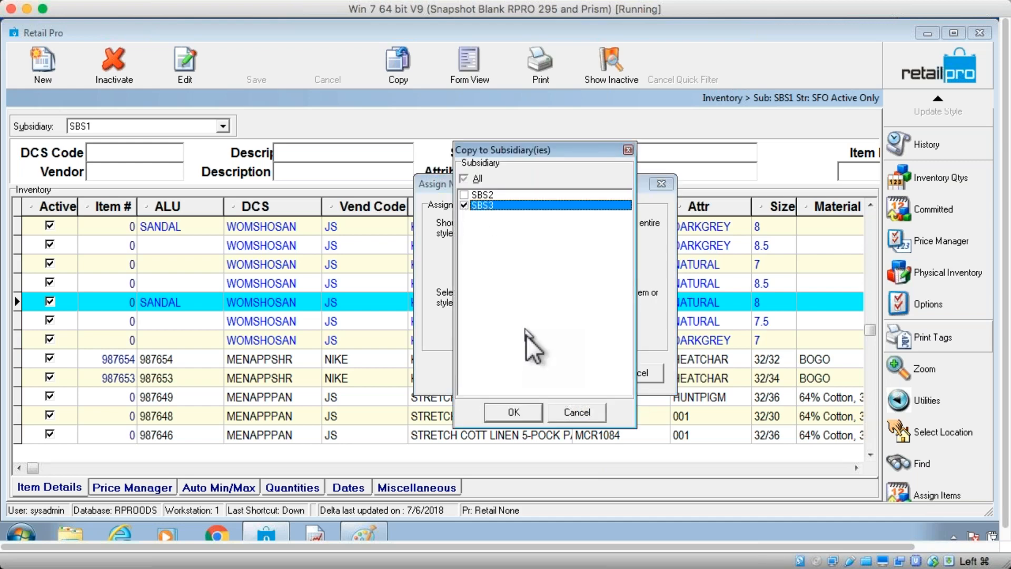
pyautogui.click(518, 412)
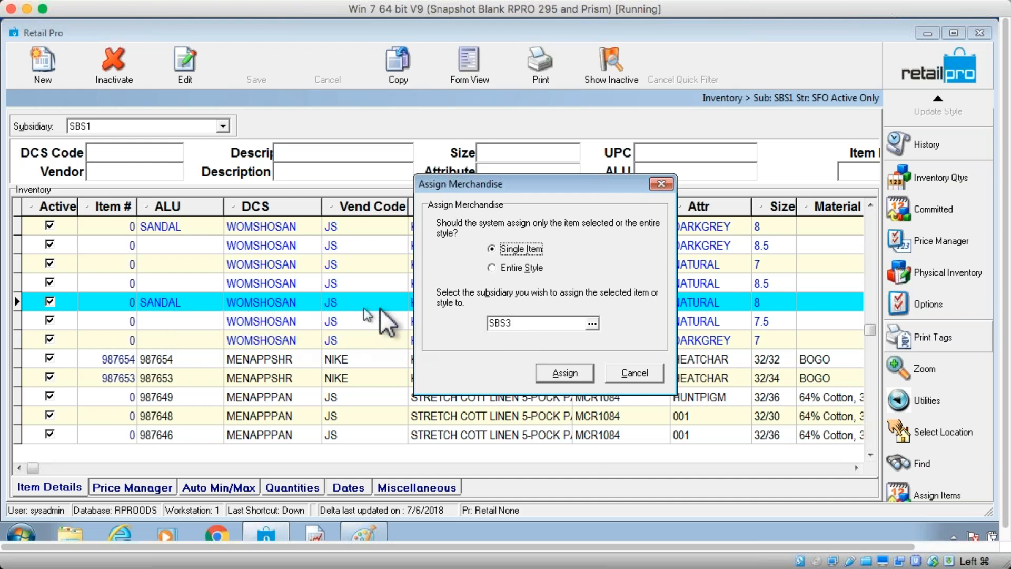
pyautogui.moveTo(533, 184); pyautogui.dragTo(499, 193)
pyautogui.click(527, 385)
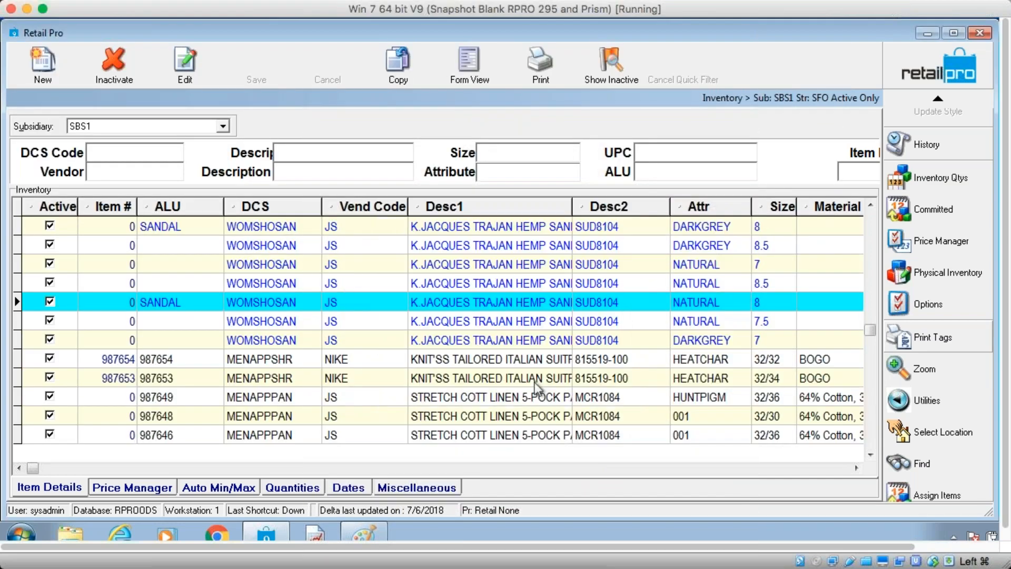
# Switch the inventory subsidiary filter to SBS2 and scroll through its item list
pyautogui.click(493, 306)
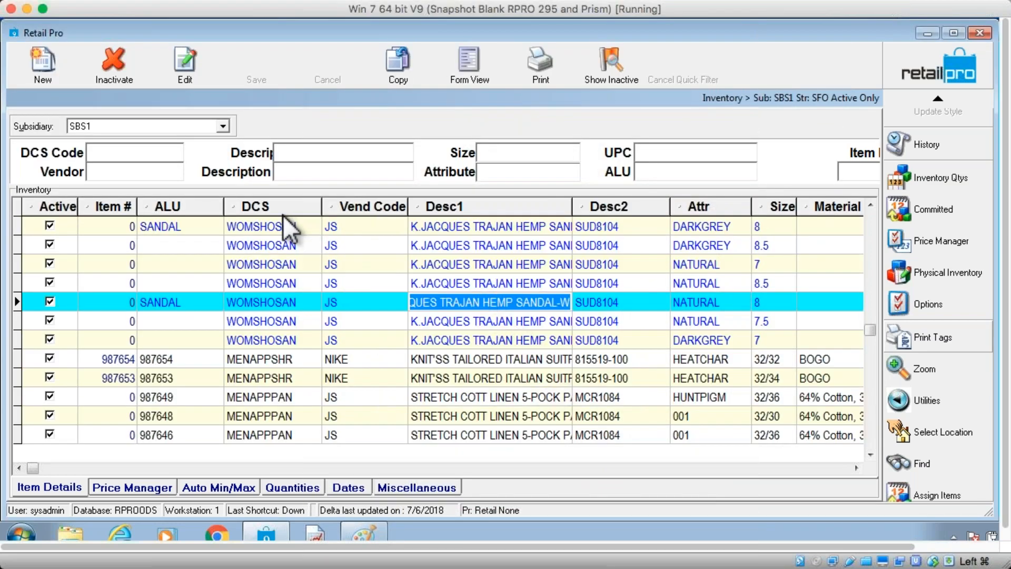
pyautogui.click(224, 126)
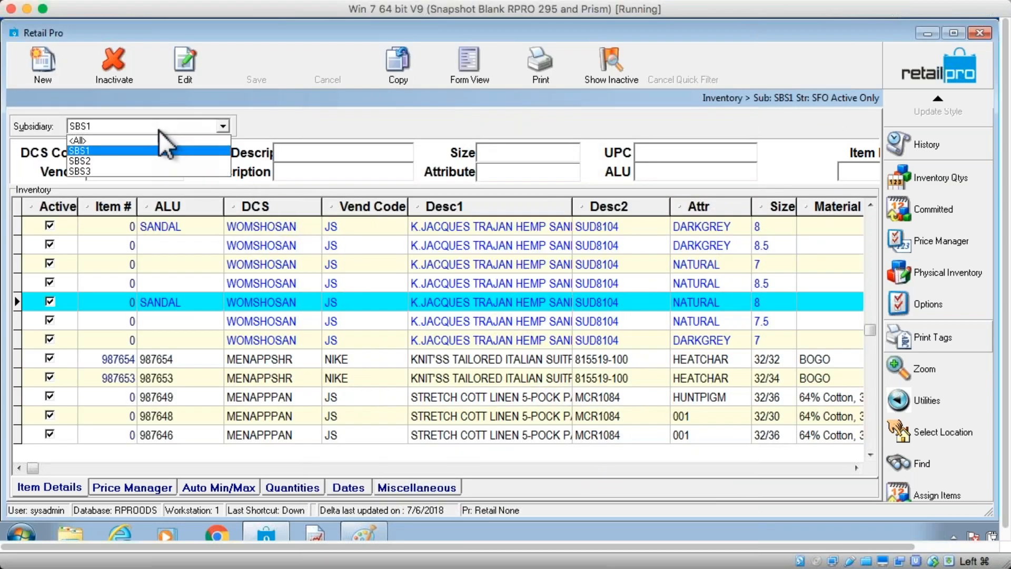
pyautogui.click(137, 164)
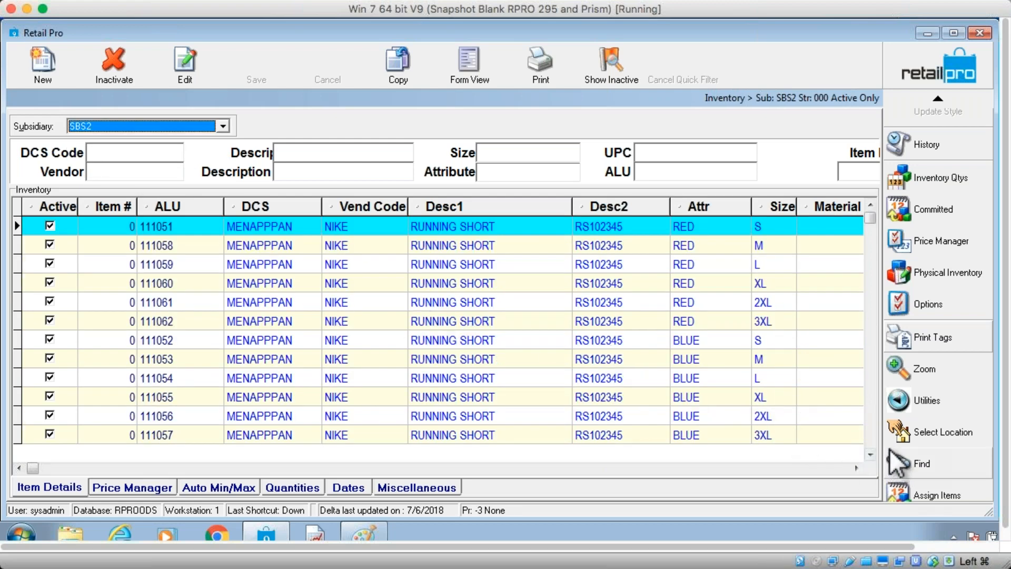
pyautogui.click(868, 435)
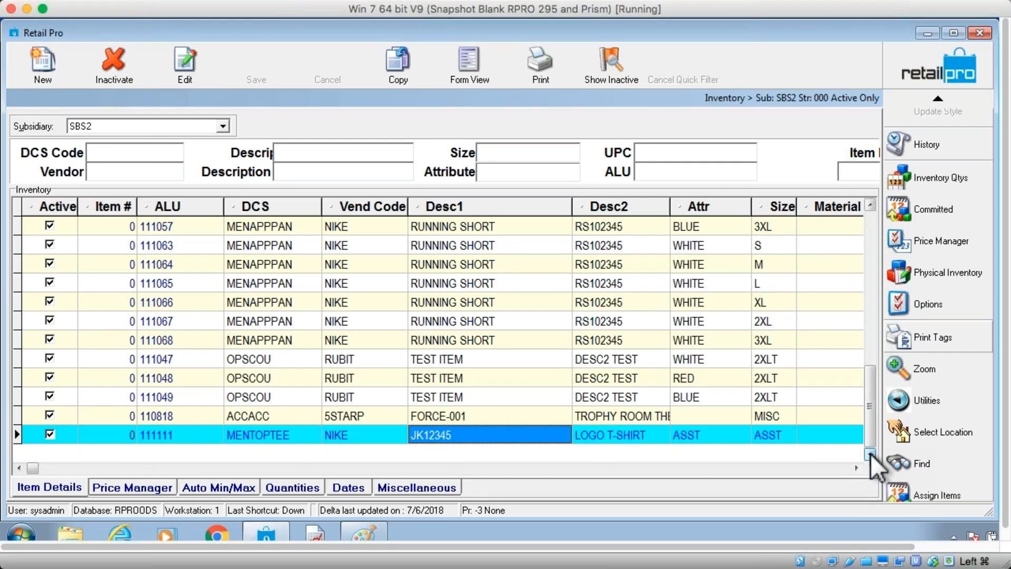
pyautogui.moveTo(869, 435); pyautogui.dragTo(861, 352)
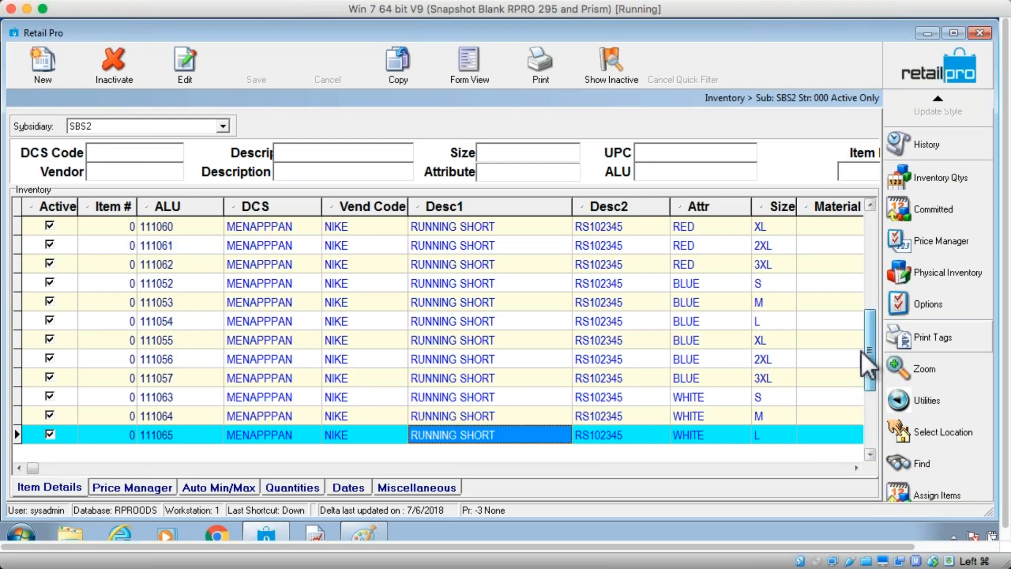
pyautogui.moveTo(869, 297); pyautogui.dragTo(872, 240)
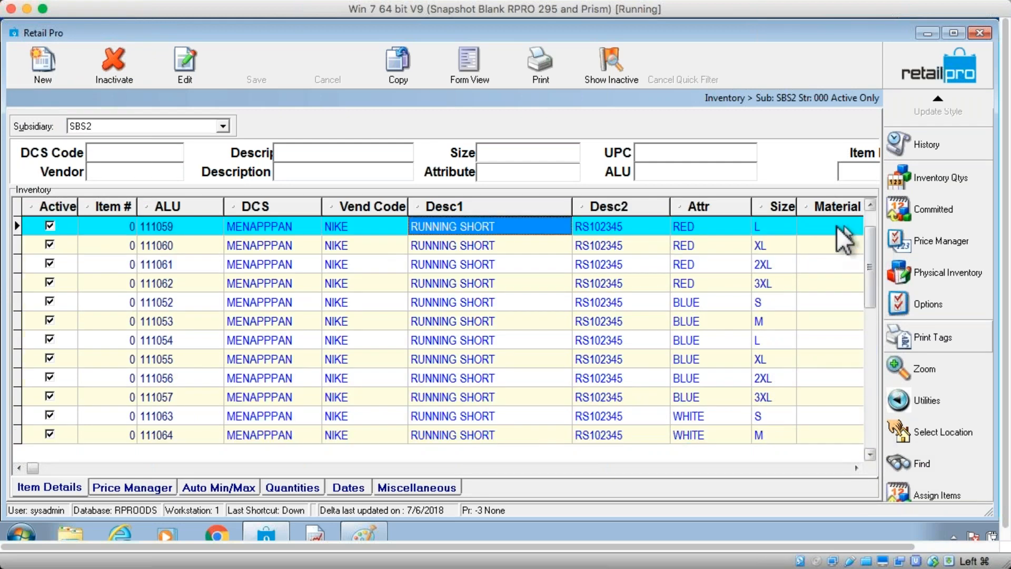
# Close the inventory screen and reopen Inventory from the main window
pyautogui.click(927, 59)
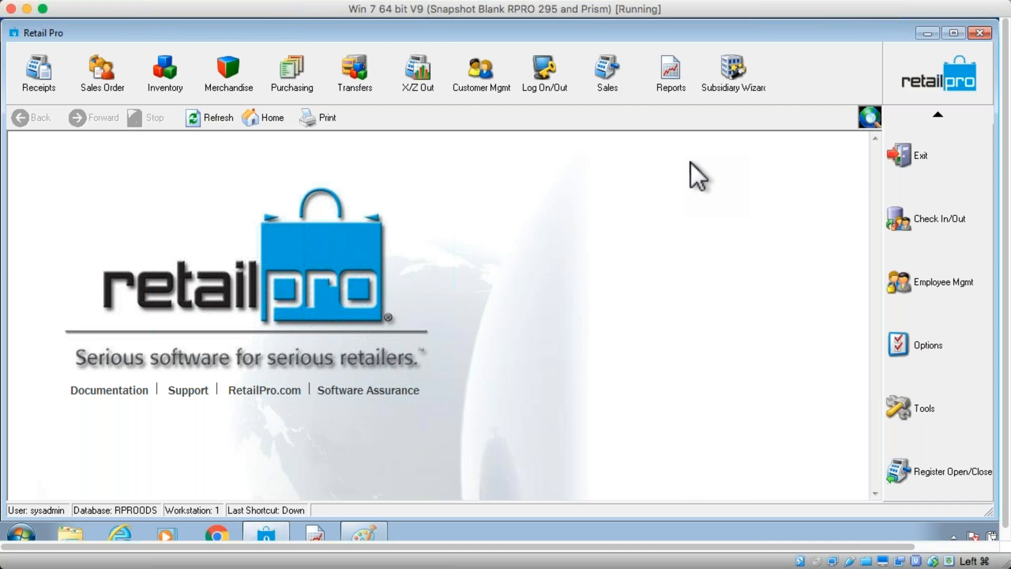
pyautogui.click(154, 78)
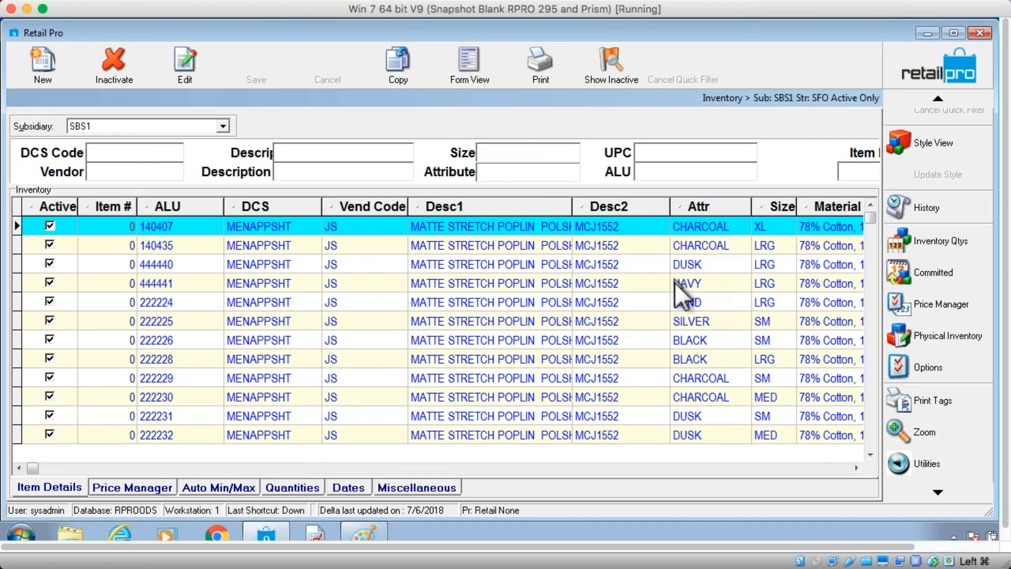
pyautogui.click(164, 226)
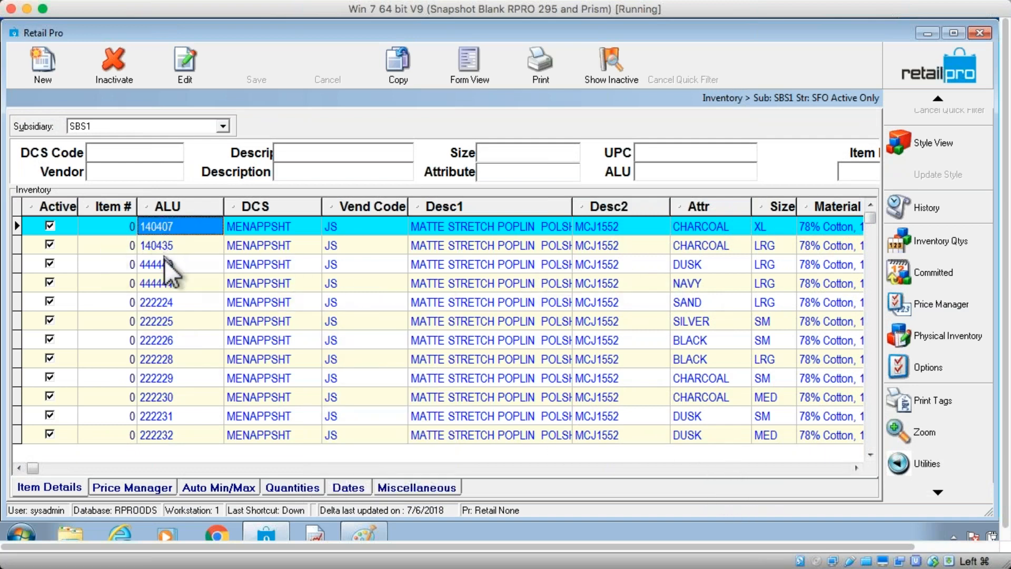
# Scroll across the inventory grid to examine the Item SID and Style SID columns of several rows, then close Inventory
pyautogui.click(808, 468)
pyautogui.click(644, 322)
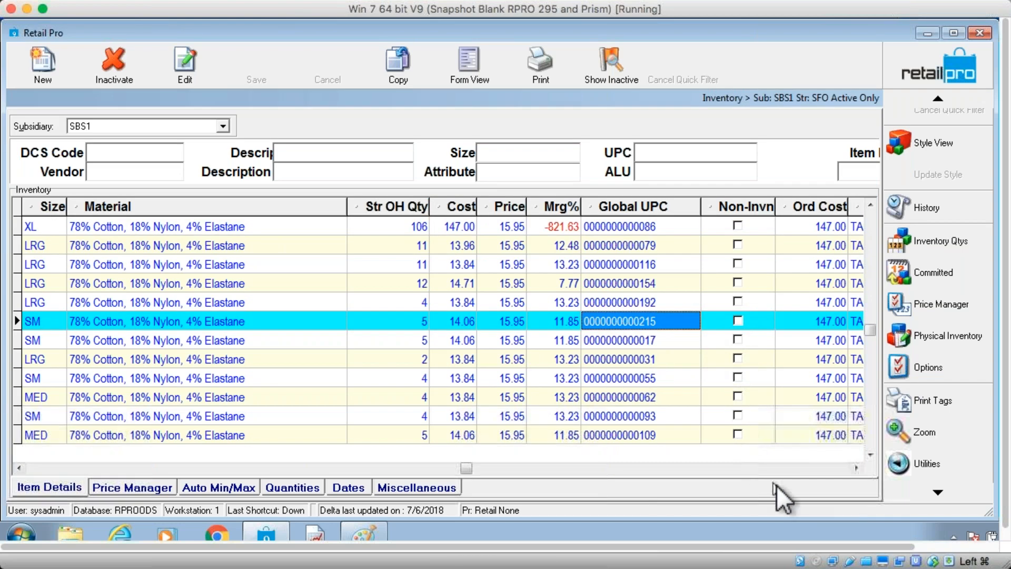
pyautogui.click(838, 468)
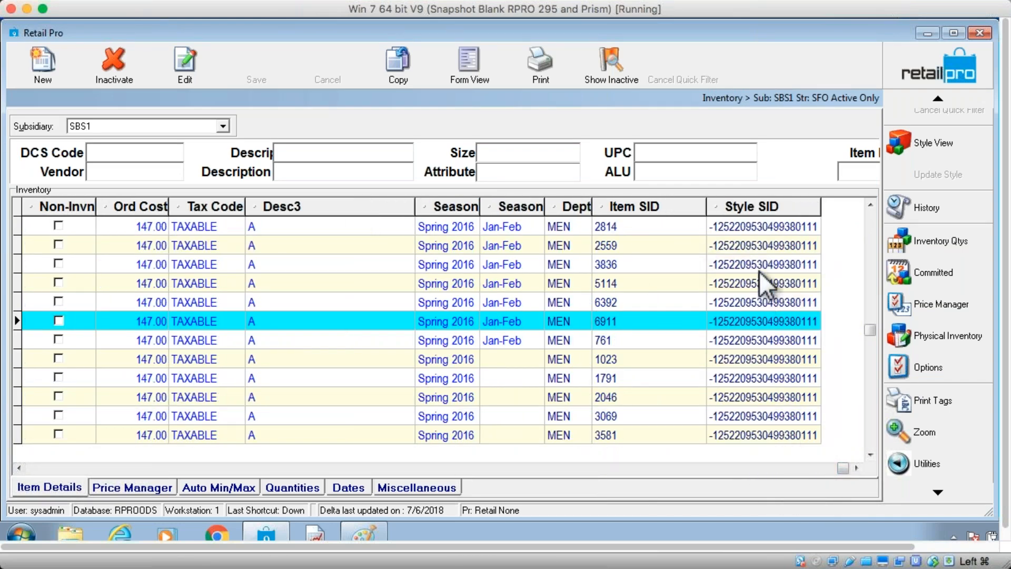
pyautogui.click(625, 247)
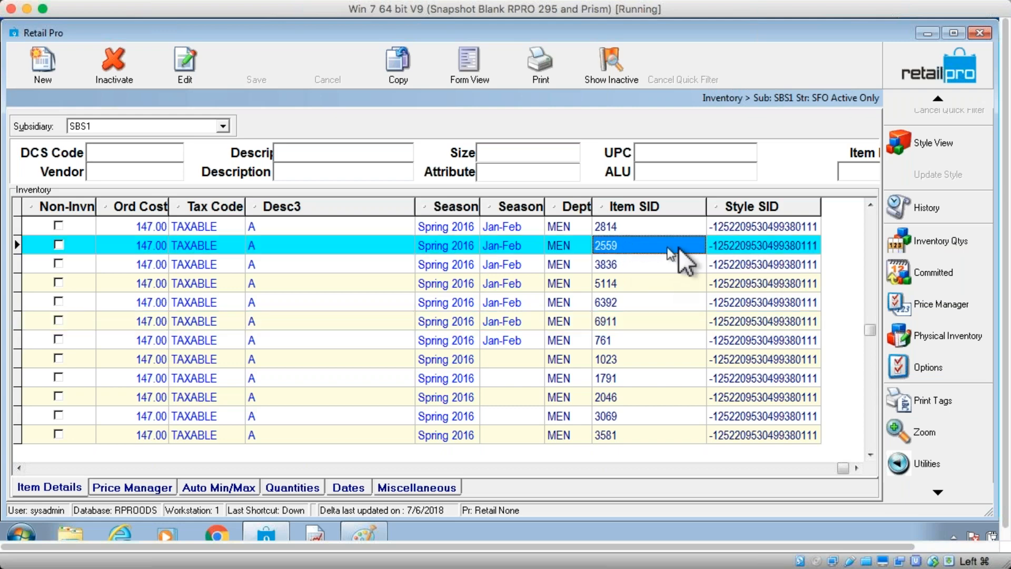
pyautogui.click(747, 243)
pyautogui.moveTo(764, 238); pyautogui.dragTo(767, 286)
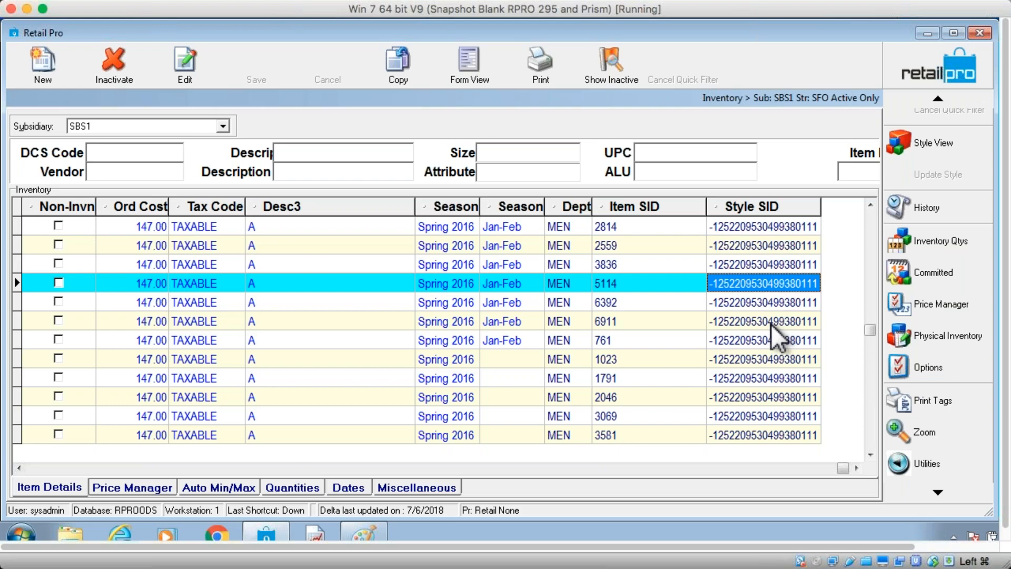
pyautogui.click(625, 282)
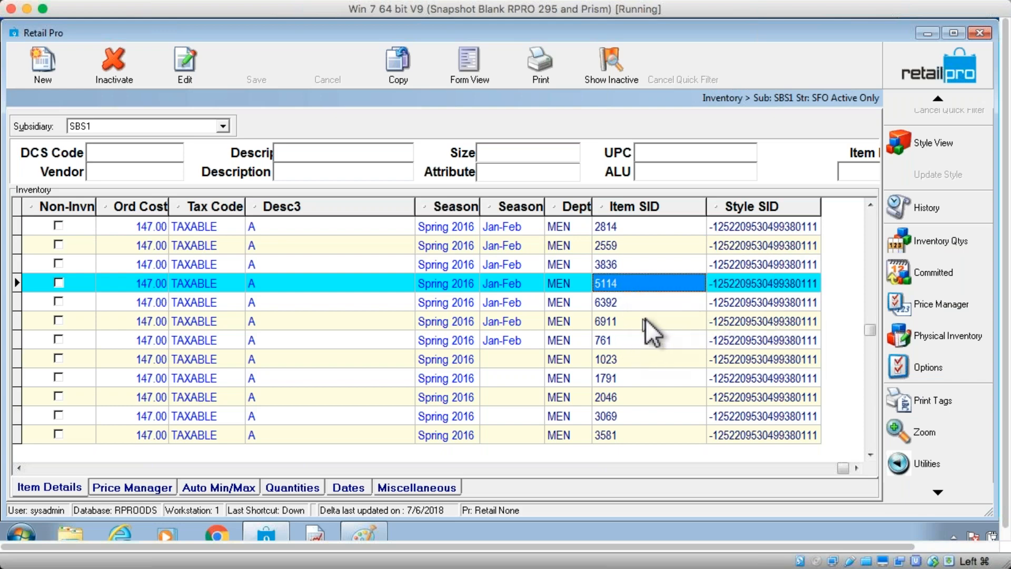
pyautogui.click(613, 263)
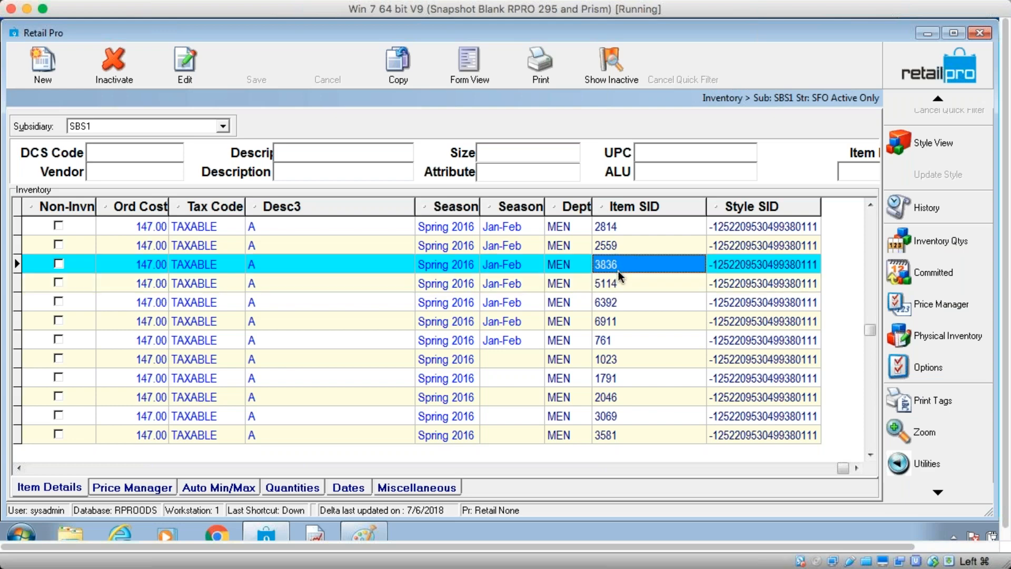
pyautogui.press('Tab')
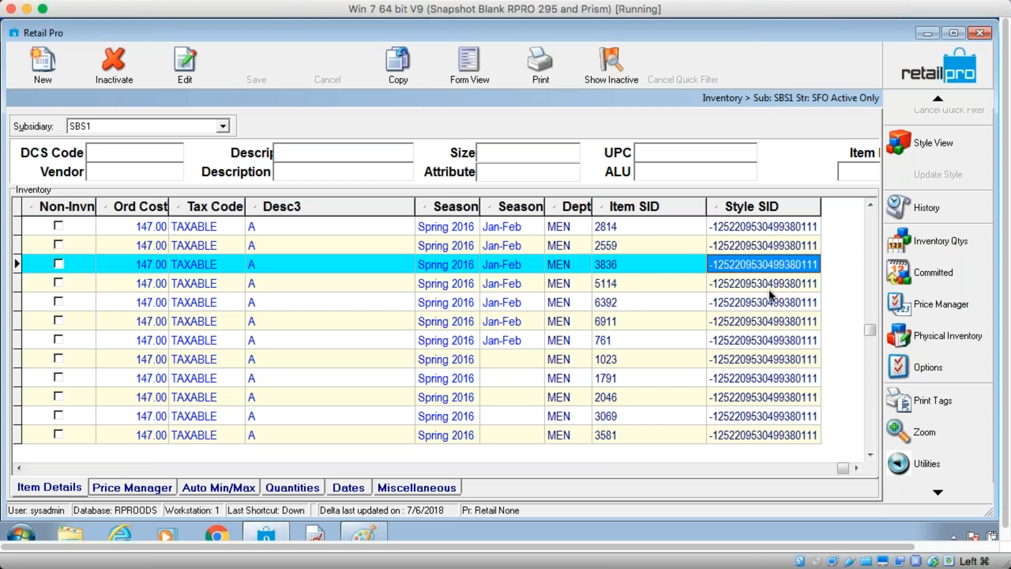
pyautogui.click(771, 286)
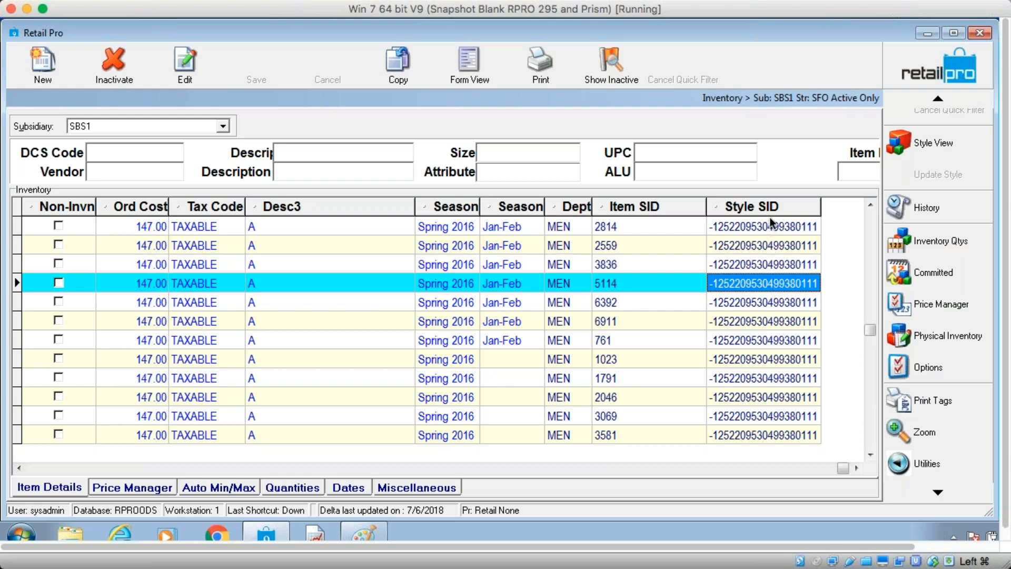
pyautogui.click(775, 303)
pyautogui.click(775, 346)
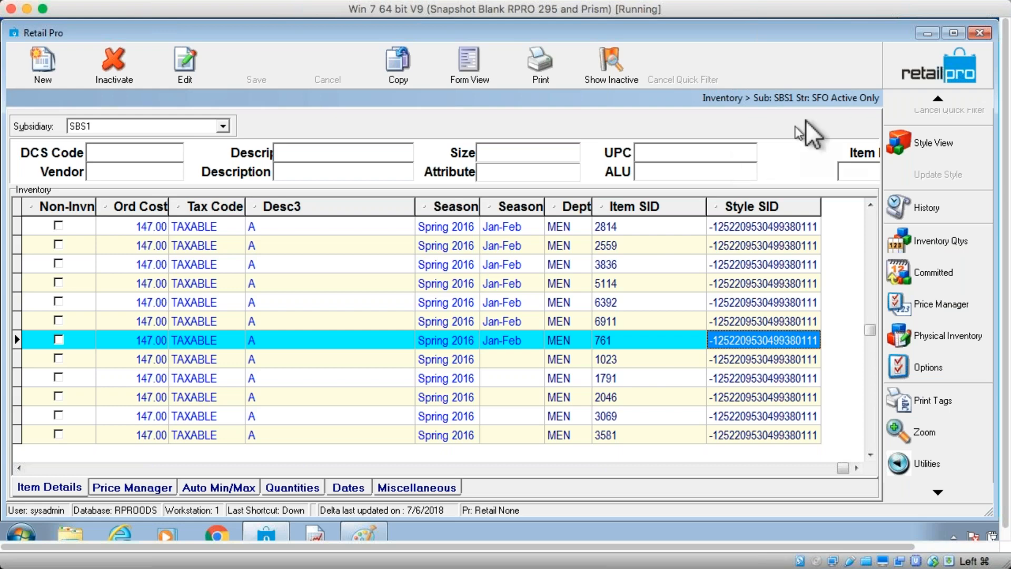
pyautogui.click(933, 71)
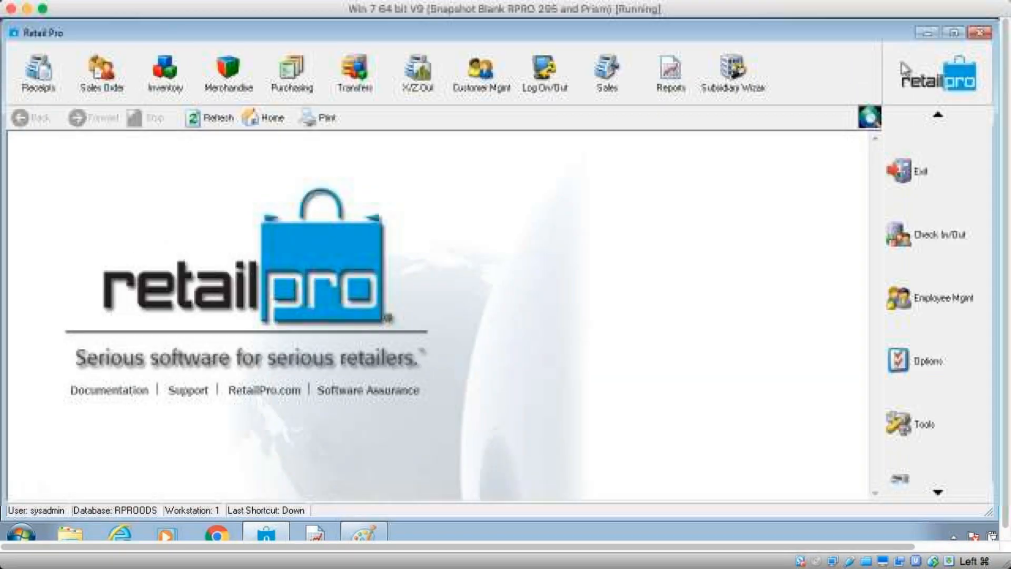